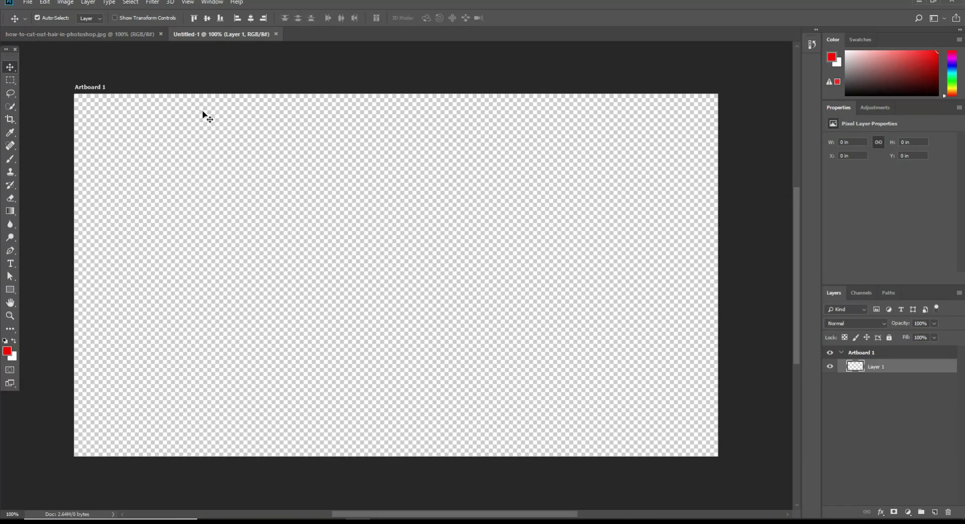
Switch to the open portrait document how-to-cut-out-hair-in-photoshop.jpg.
left_click(80, 33)
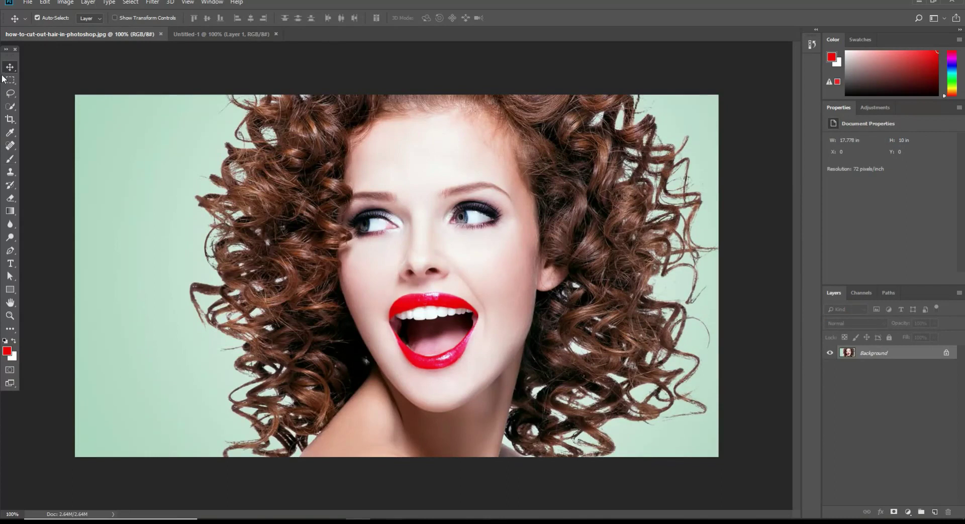
Try to select the curls on one side of the face with the Quick Selection tool, subtracting the background gaps between them.
left_click(10, 106)
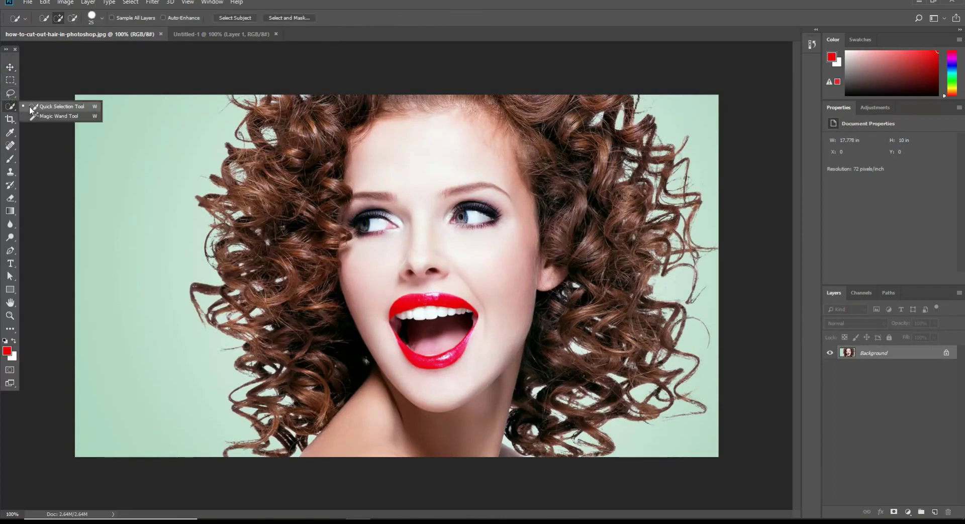
left_click(31, 109)
mouse_move(274, 153)
left_mouse_down()
mouse_move(257, 252)
mouse_move(256, 302)
mouse_move(235, 136)
mouse_move(240, 235)
mouse_move(253, 163)
mouse_move(269, 388)
left_mouse_up()
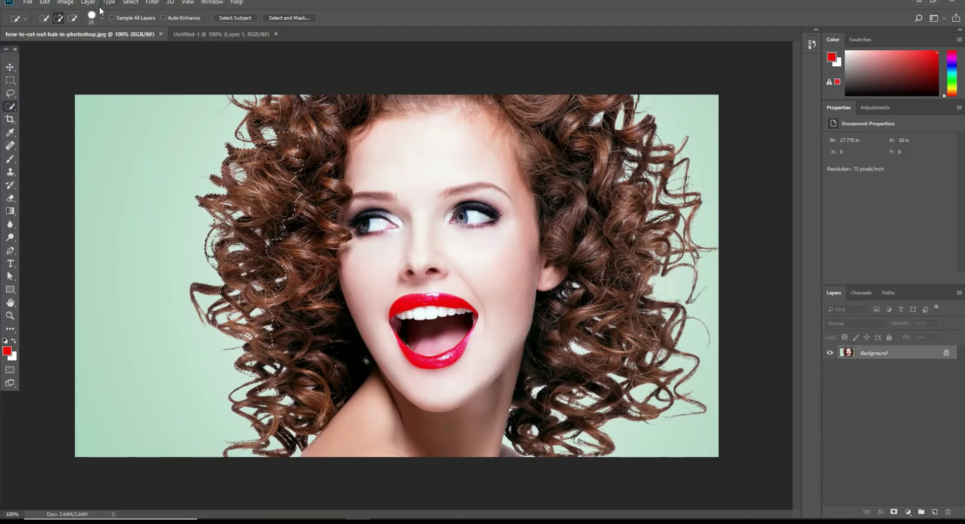
left_click(72, 17)
left_click(270, 135)
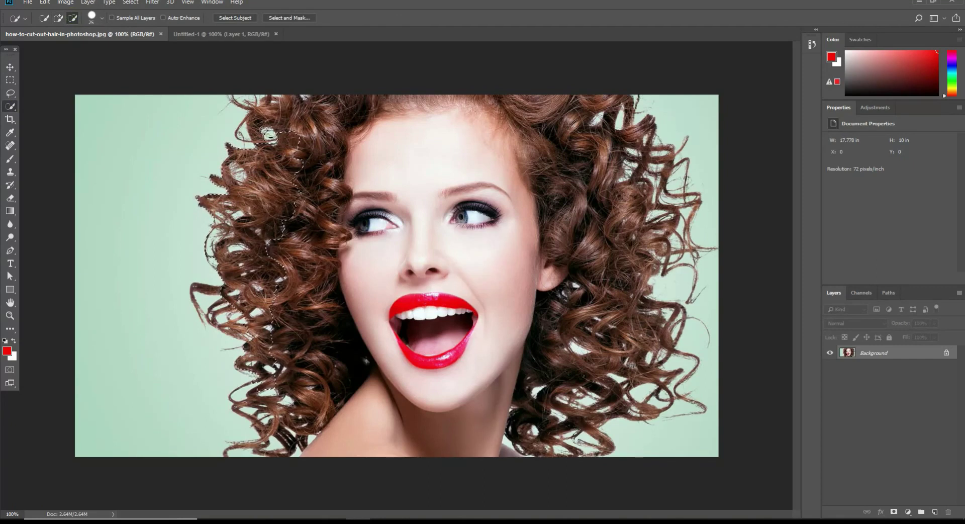
key("bracketleft")
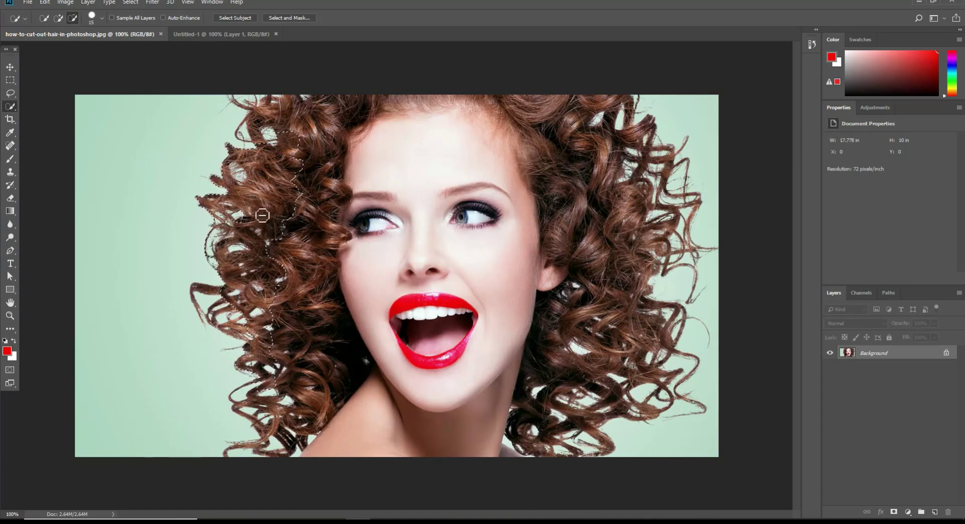
key("ctrl+d")
left_click(9, 67)
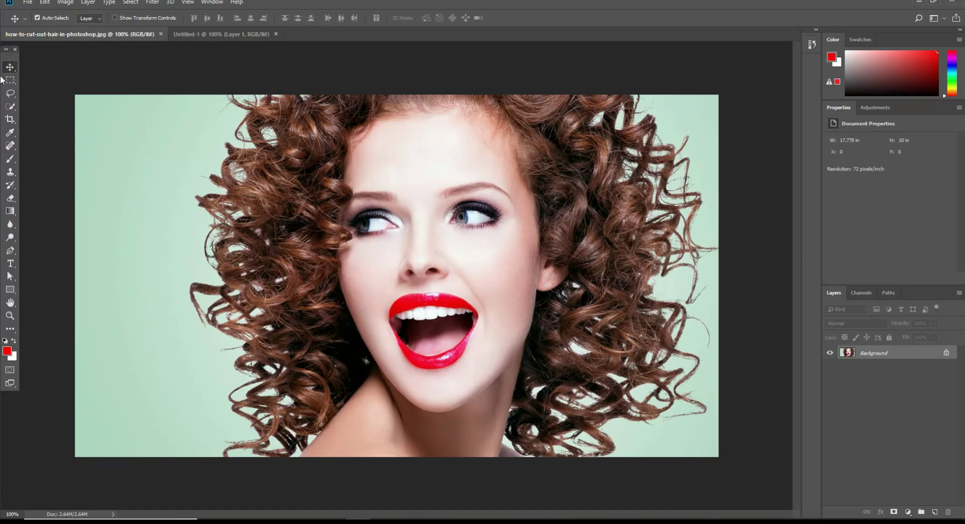
Unlock the Background layer to make it a regular editable layer.
left_click(946, 352)
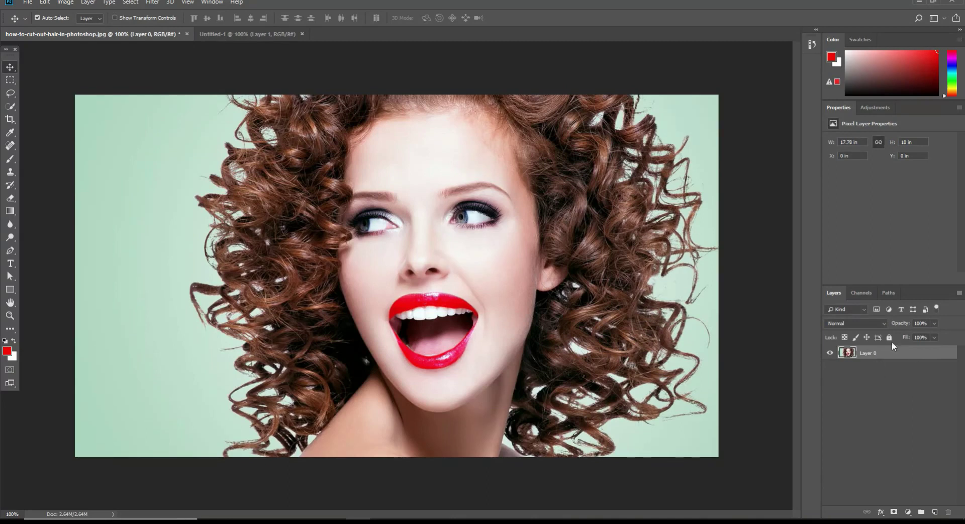
Compare the Red, Green and Blue channels individually for contrast between the hair and the background.
left_click(864, 293)
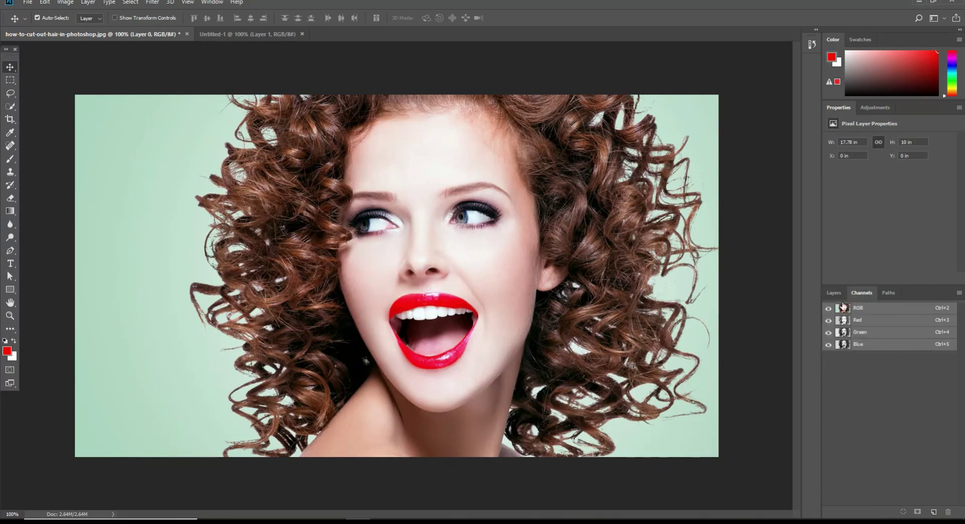
left_click(870, 323)
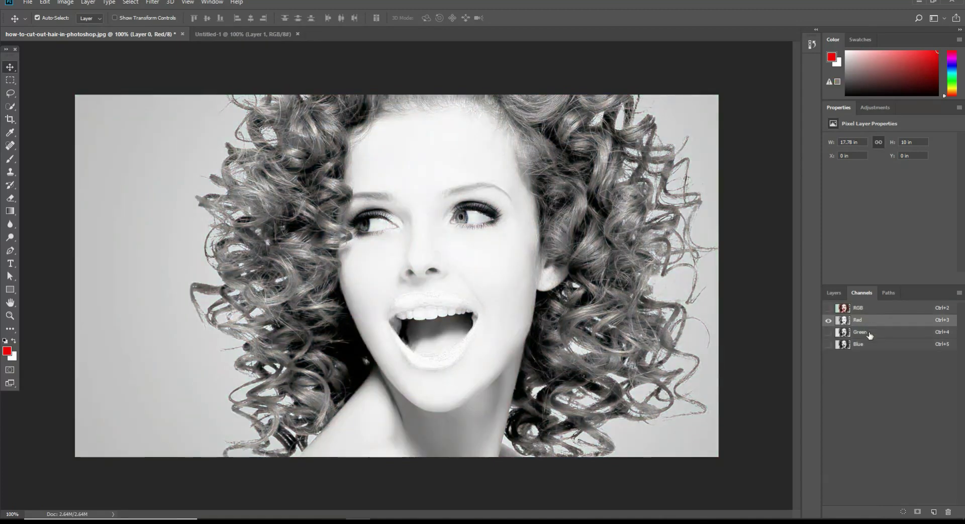
left_click(870, 333)
left_click(875, 322)
left_click(858, 333)
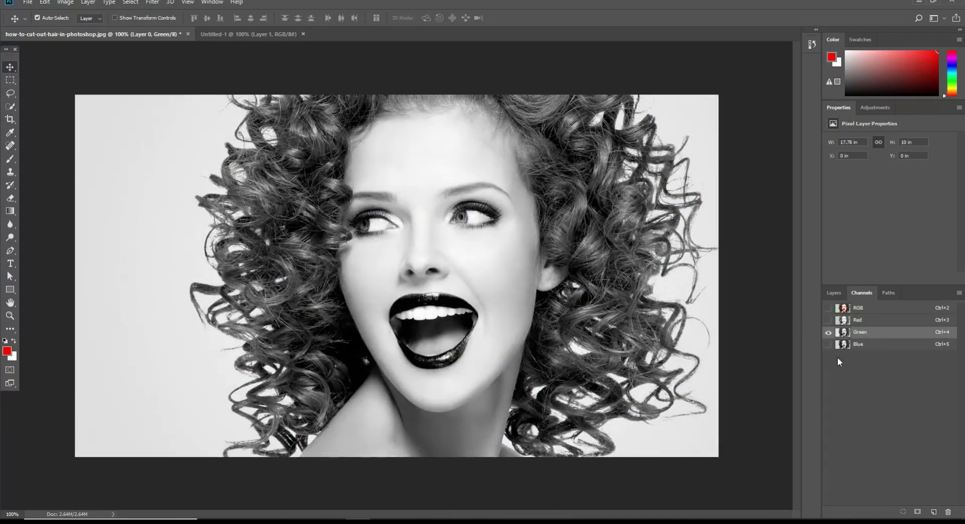
left_click(868, 347)
left_click(866, 324)
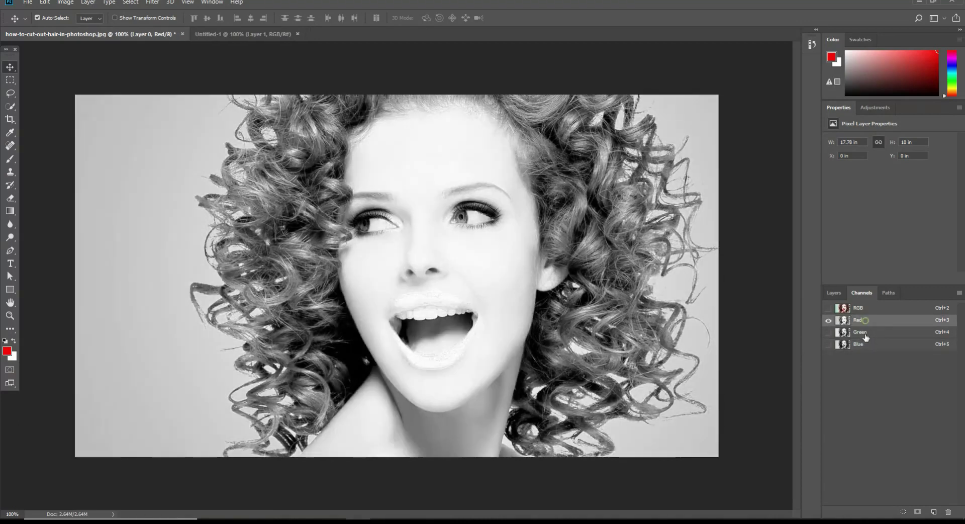
left_click(860, 333)
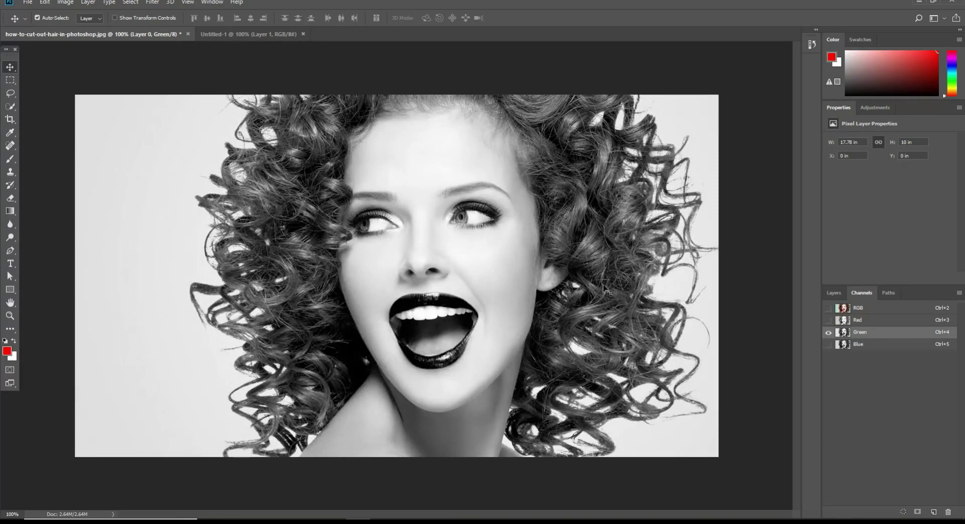
left_click(868, 346)
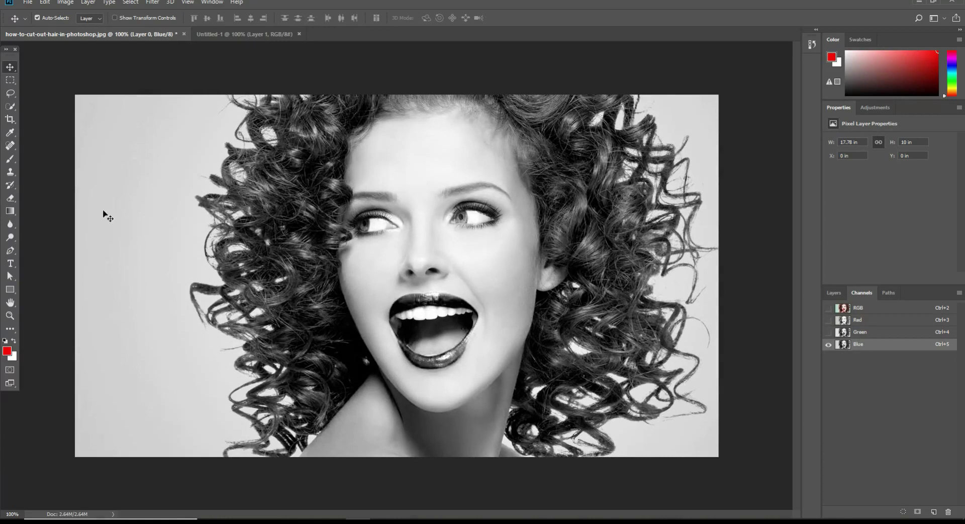
left_click(863, 332)
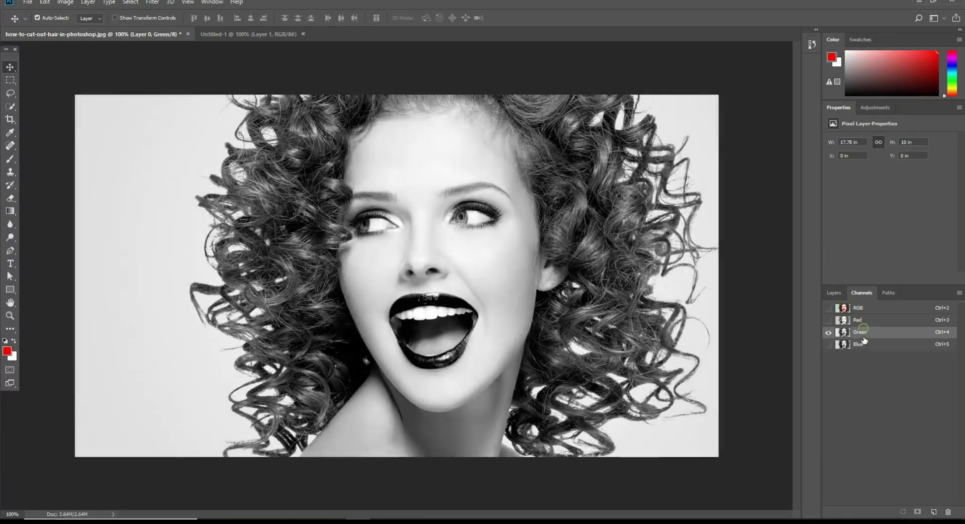
Duplicate the Blue channel.
left_click(864, 344)
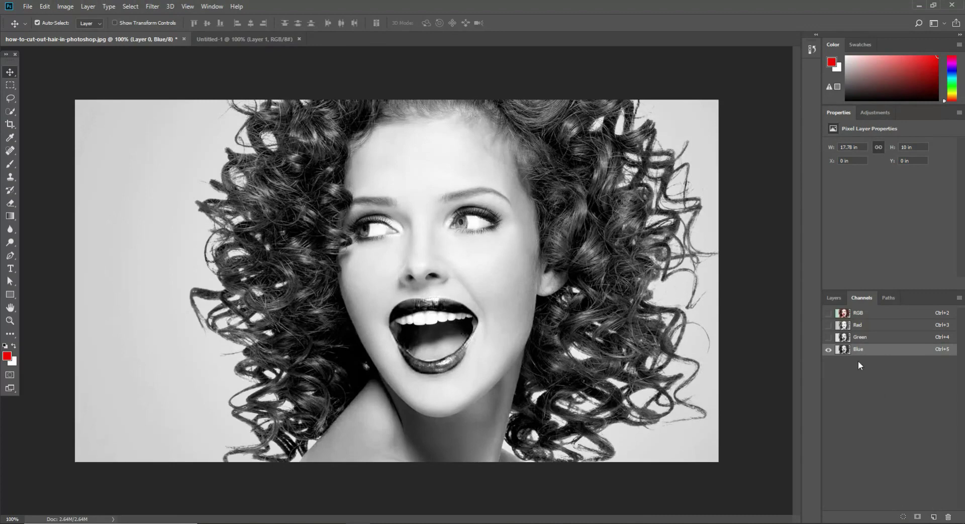
left_click_drag(871, 352, 934, 518)
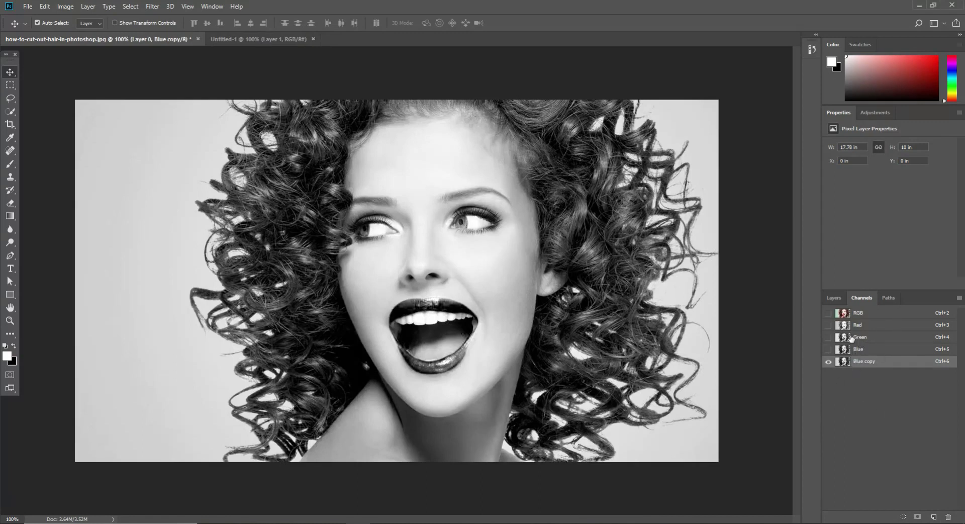
Apply Levels to the duplicated Blue channel with input levels 93, 0.50 and 178, so hair turns black and background white.
left_click(63, 7)
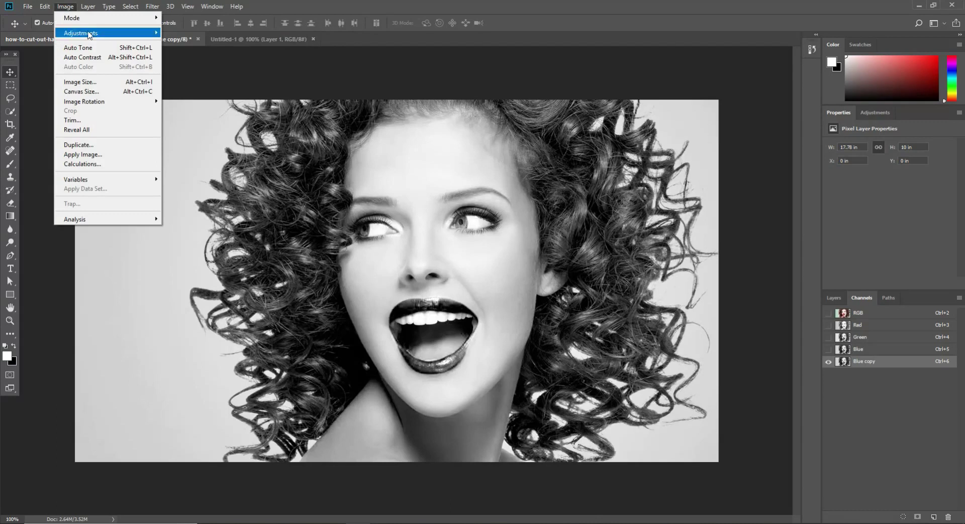
mouse_move(89, 34)
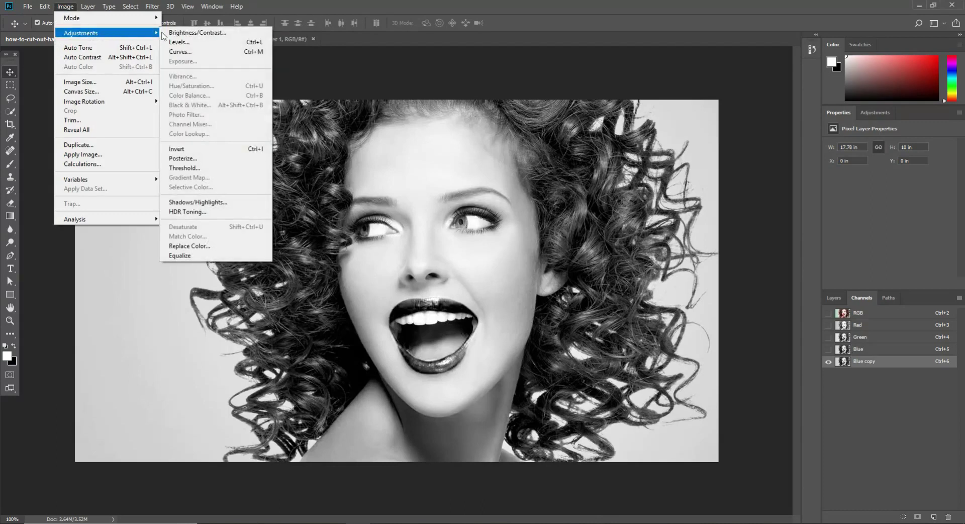
left_click(210, 44)
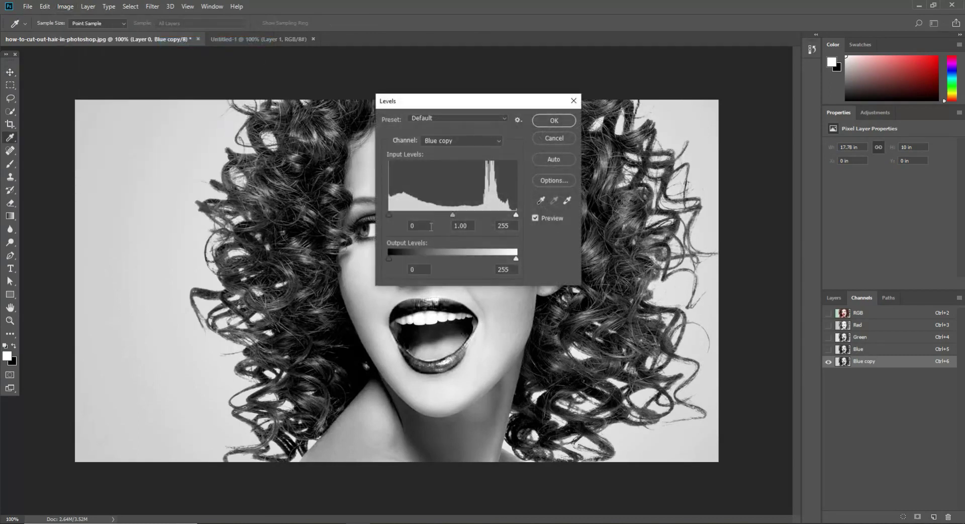
left_click_drag(411, 108, 431, 119)
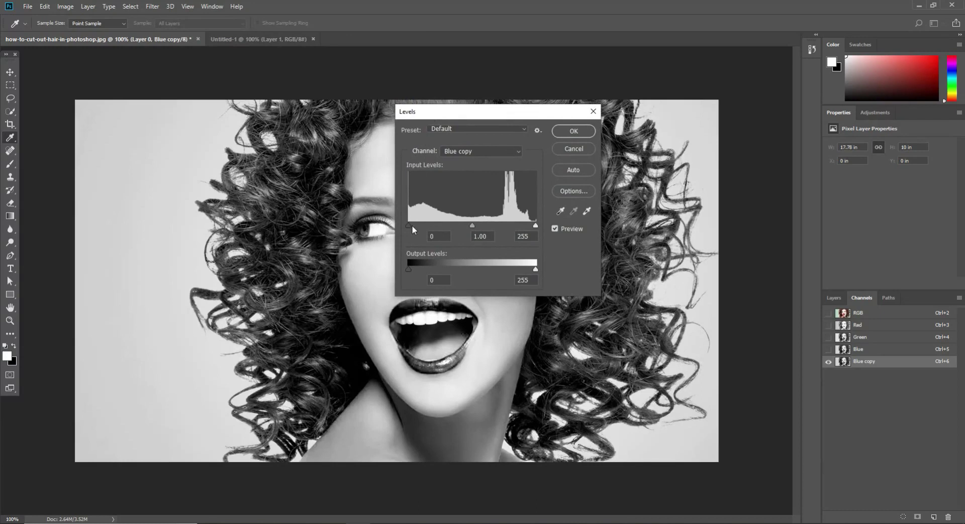
left_click_drag(408, 225, 460, 222)
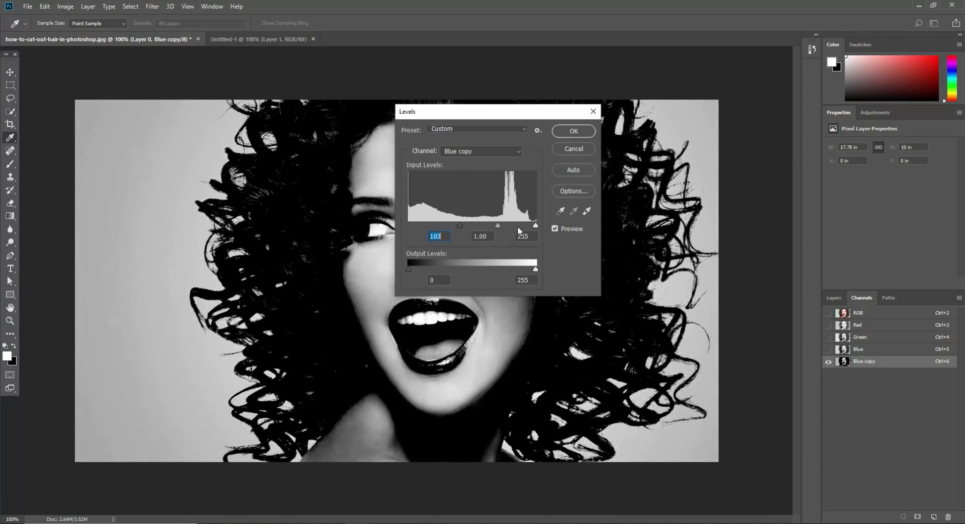
left_click_drag(535, 226, 519, 224)
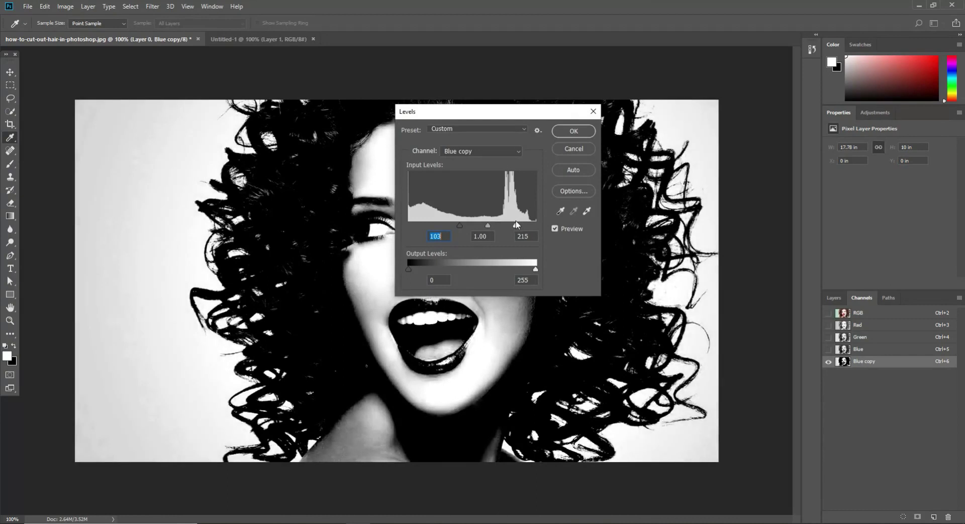
left_click_drag(517, 224, 503, 218)
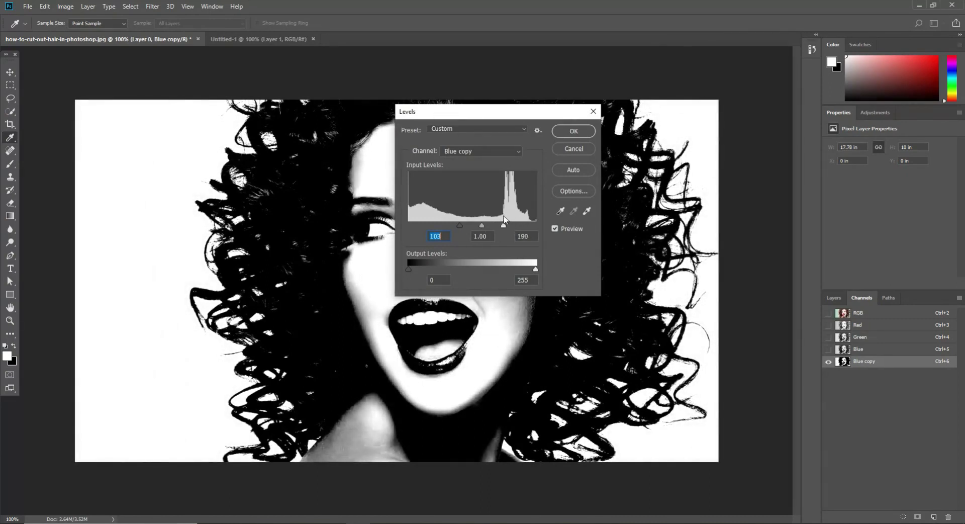
mouse_move(504, 219)
left_mouse_down()
mouse_move(529, 219)
mouse_move(496, 214)
left_mouse_up()
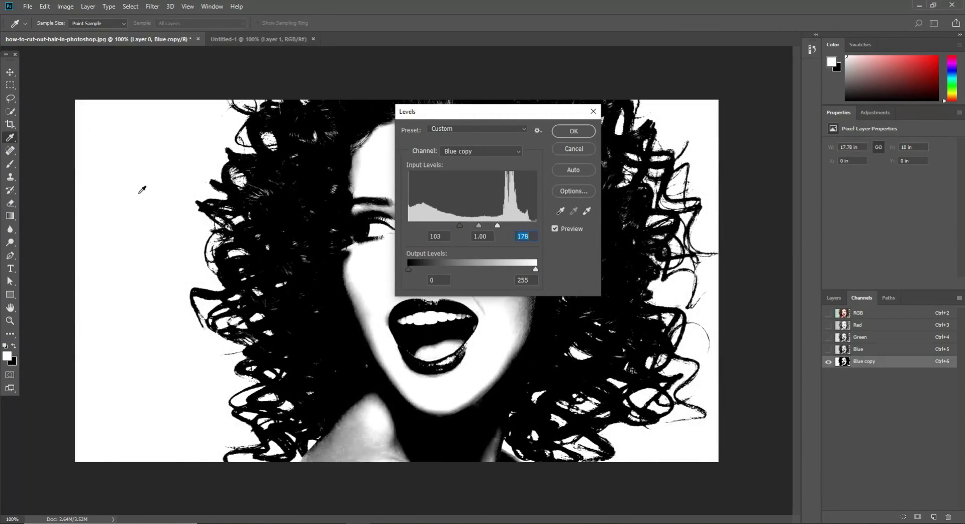
mouse_move(460, 226)
left_mouse_down()
mouse_move(430, 223)
mouse_move(494, 226)
mouse_move(456, 224)
mouse_move(477, 226)
mouse_move(478, 216)
mouse_move(471, 236)
left_mouse_up()
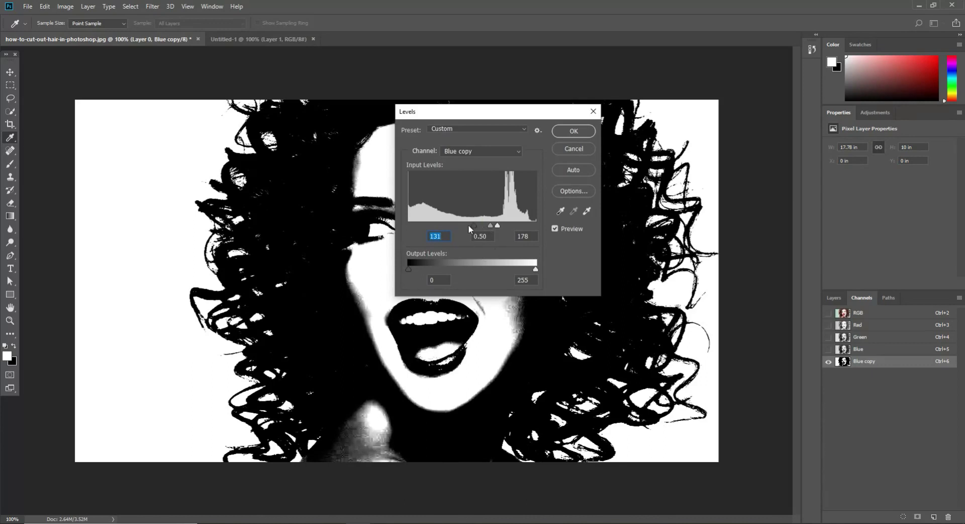
left_click_drag(476, 228, 455, 225)
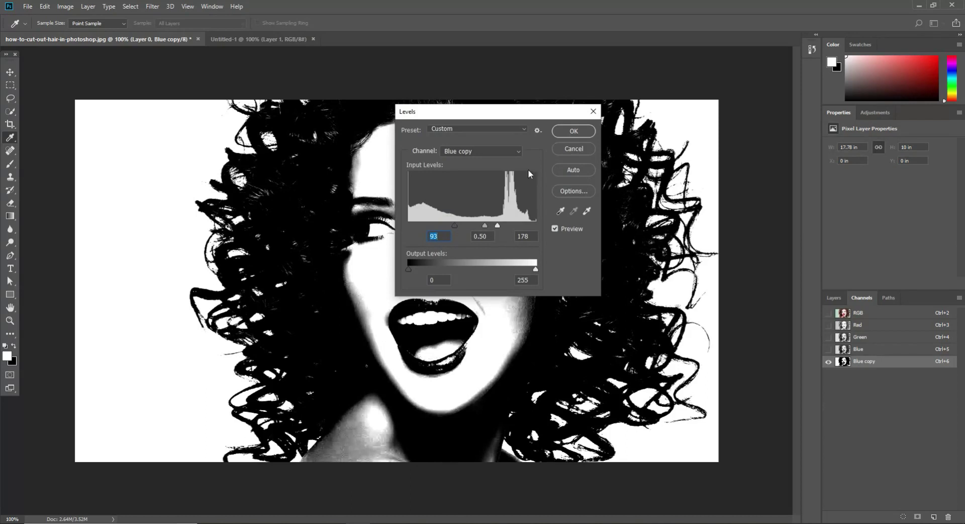
left_click(578, 131)
key("v")
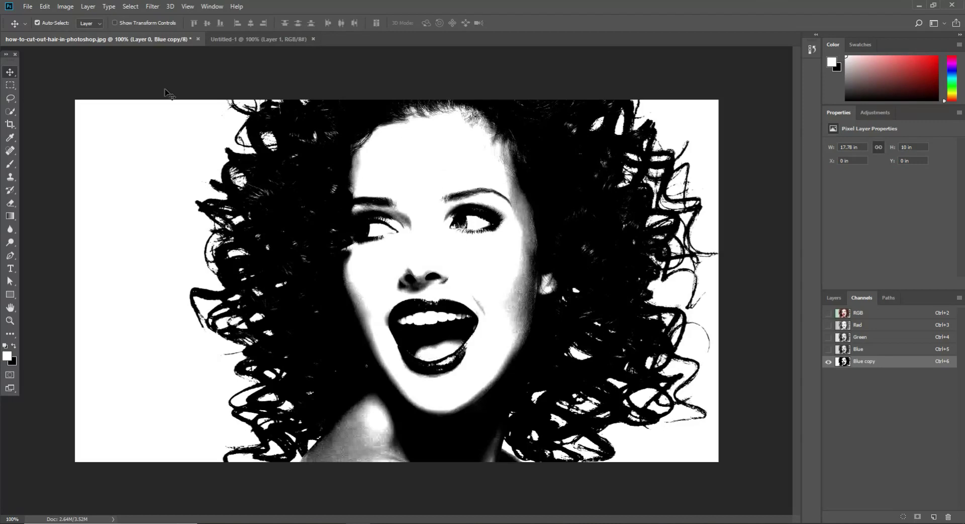
Activate the Brush tool and set the foreground color to black.
left_click(10, 164)
left_click(7, 358)
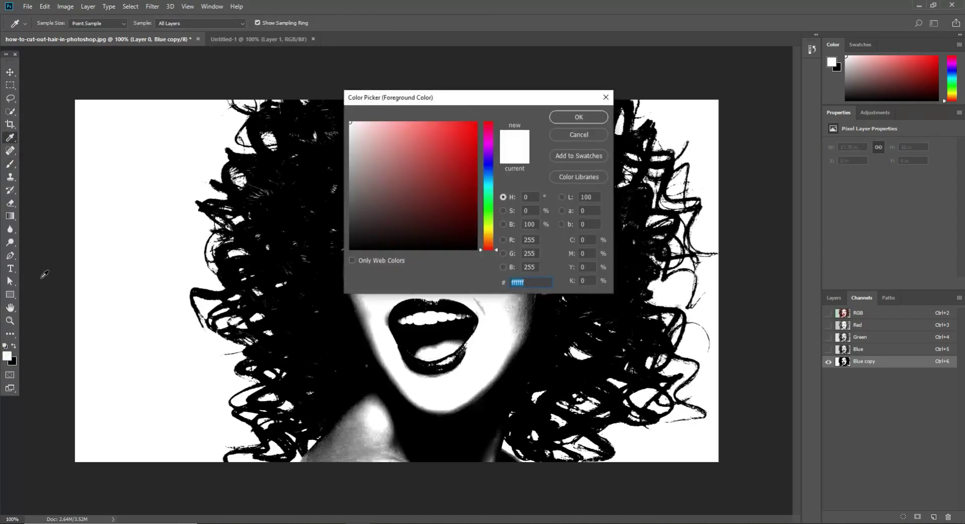
left_click(579, 136)
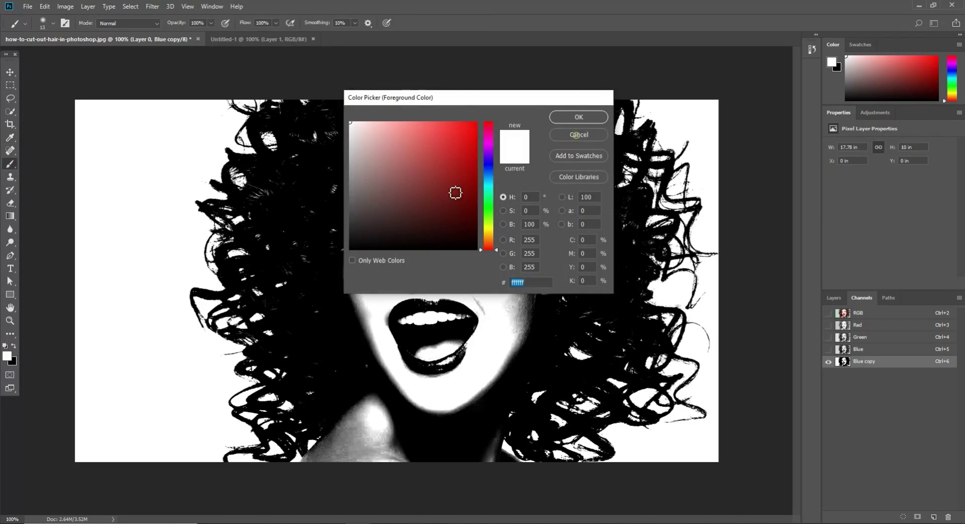
left_click(7, 358)
left_click_drag(416, 216, 297, 265)
left_click(579, 119)
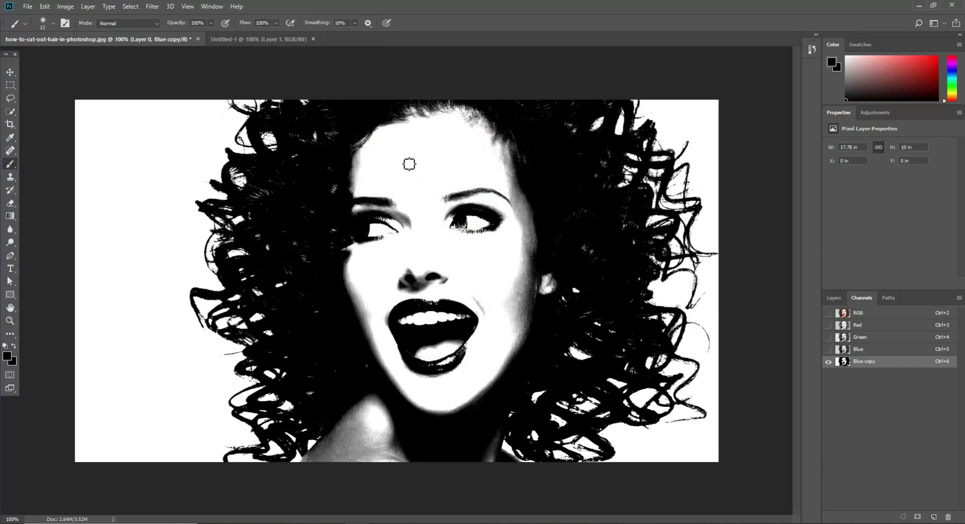
Enlarge the brush to 125 px.
key("bracketright")
key("bracketright")
key("bracketright")
key("bracketright")
key("bracketright")
key("bracketright")
key("bracketright")
key("bracketright")
Try a soft black dab on the forehead near the hairline and undo it.
left_click(385, 141)
left_click(382, 133)
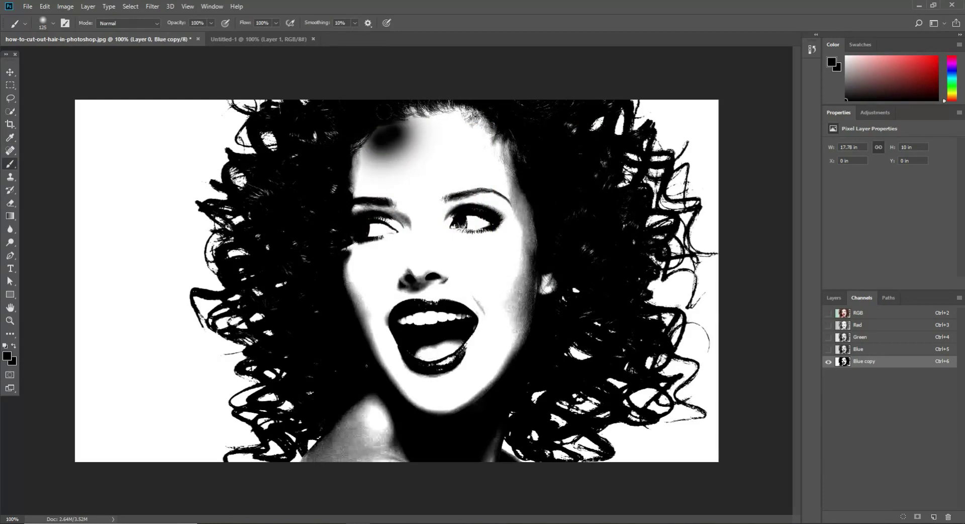
key("ctrl+z")
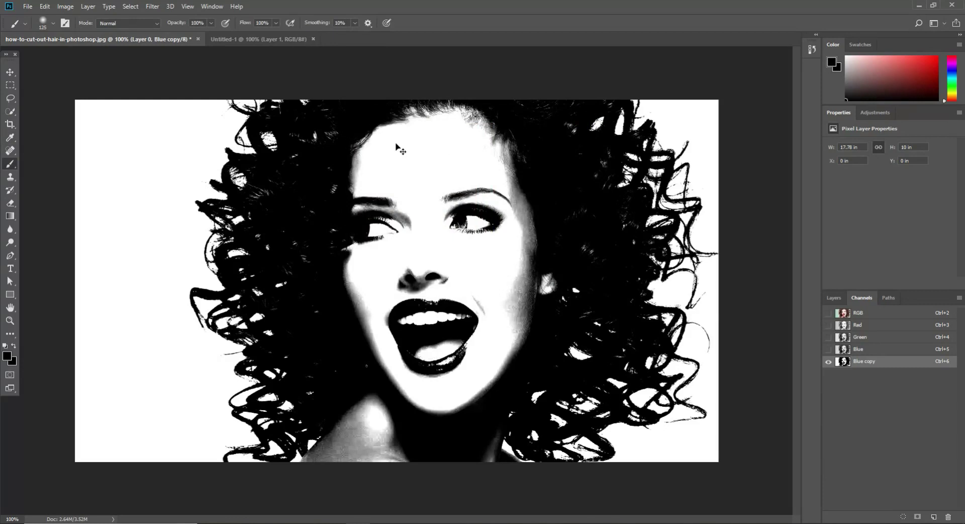
Increase the brush's hardness to give it a crisp edge.
left_click(52, 25)
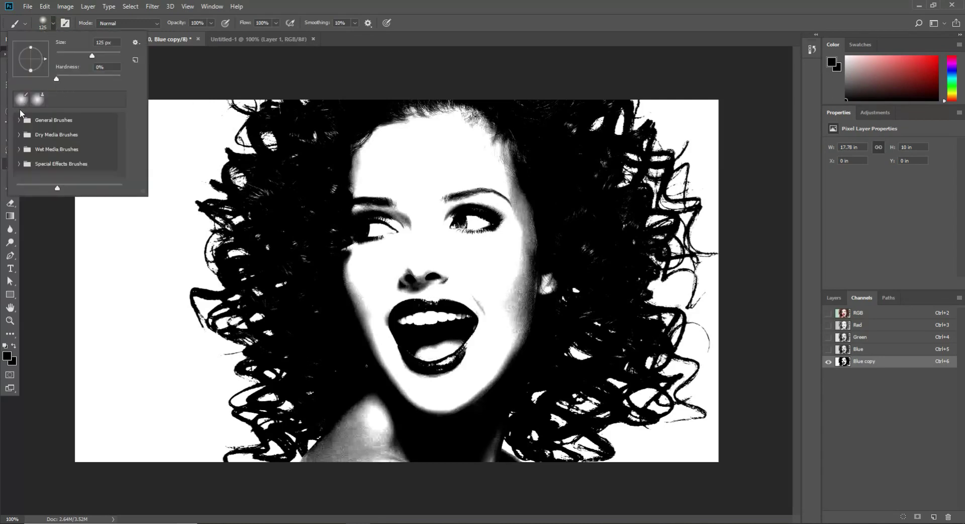
left_click_drag(86, 79, 106, 79)
left_click(52, 25)
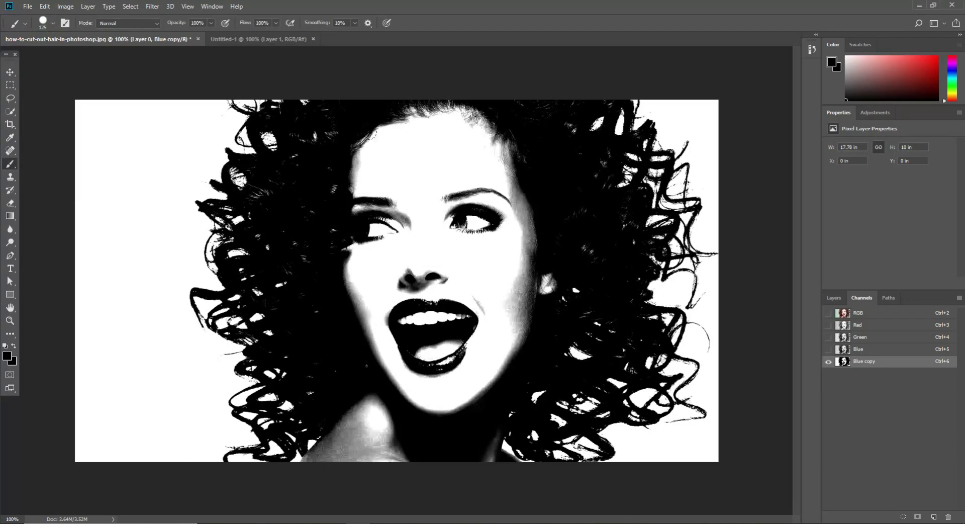
Paint the woman's face, ear, neck and shoulder solid black in the Blue copy channel and put the brush away.
mouse_move(384, 156)
left_mouse_down()
mouse_move(442, 132)
mouse_move(465, 134)
mouse_move(491, 234)
mouse_move(484, 427)
mouse_move(449, 186)
mouse_move(423, 196)
mouse_move(433, 359)
left_mouse_up()
left_click_drag(382, 260, 374, 187)
left_click_drag(353, 146, 364, 292)
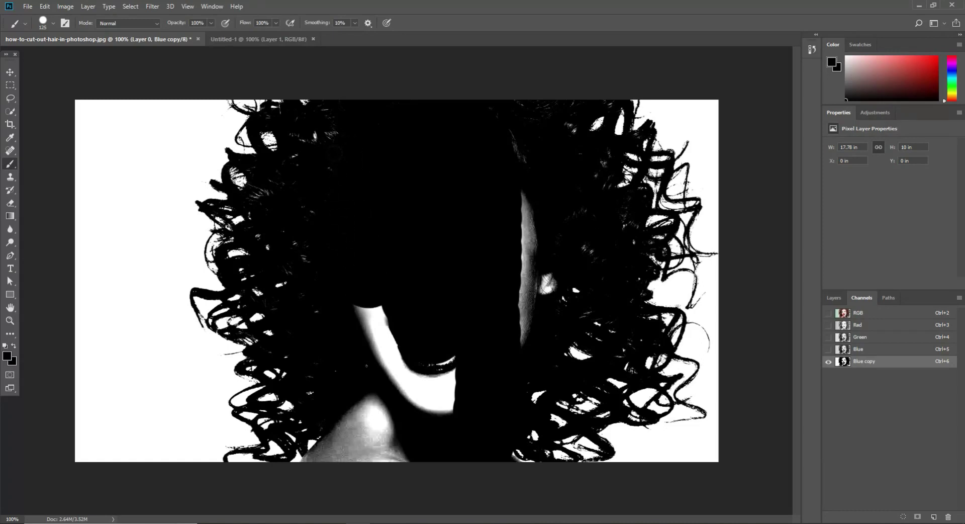
left_click_drag(489, 214, 494, 169)
mouse_move(528, 201)
left_mouse_down()
mouse_move(432, 392)
mouse_move(334, 430)
mouse_move(347, 417)
left_mouse_up()
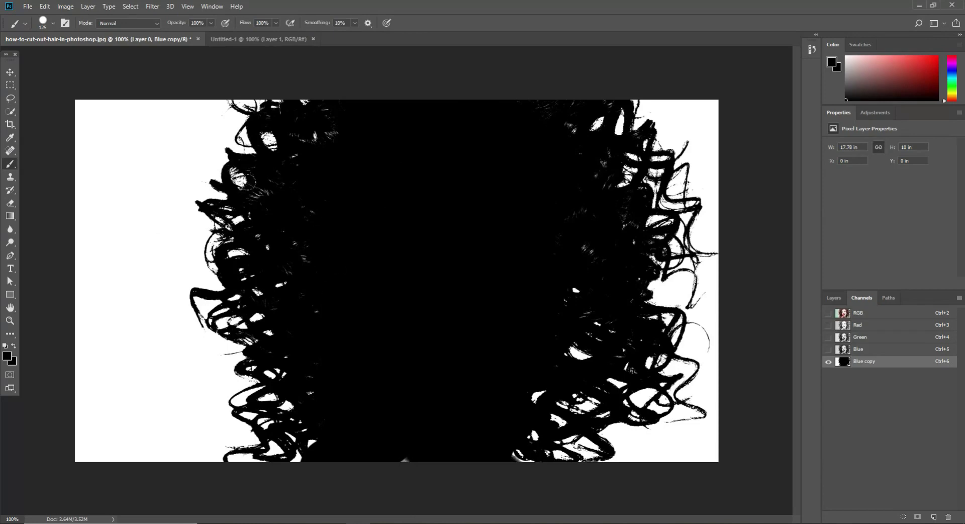
left_click(10, 72)
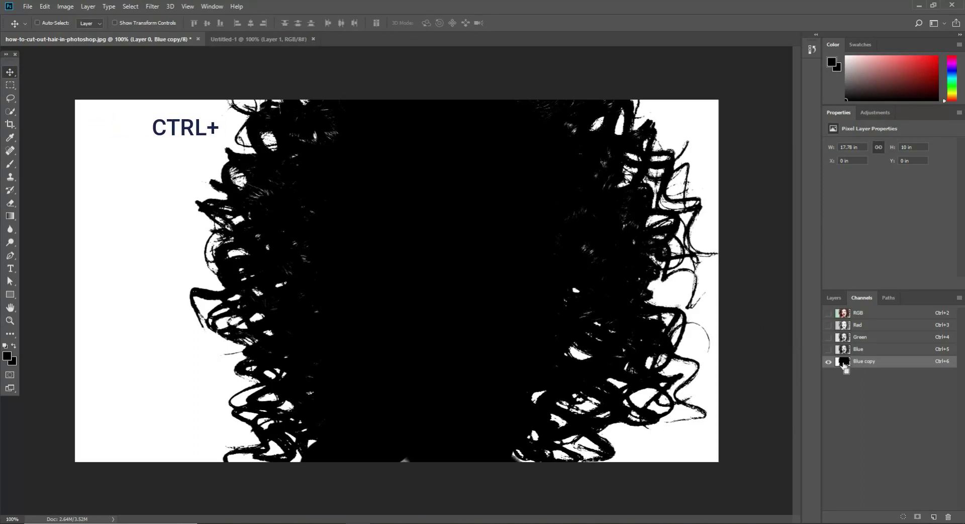
left_click(844, 363, "ctrl")
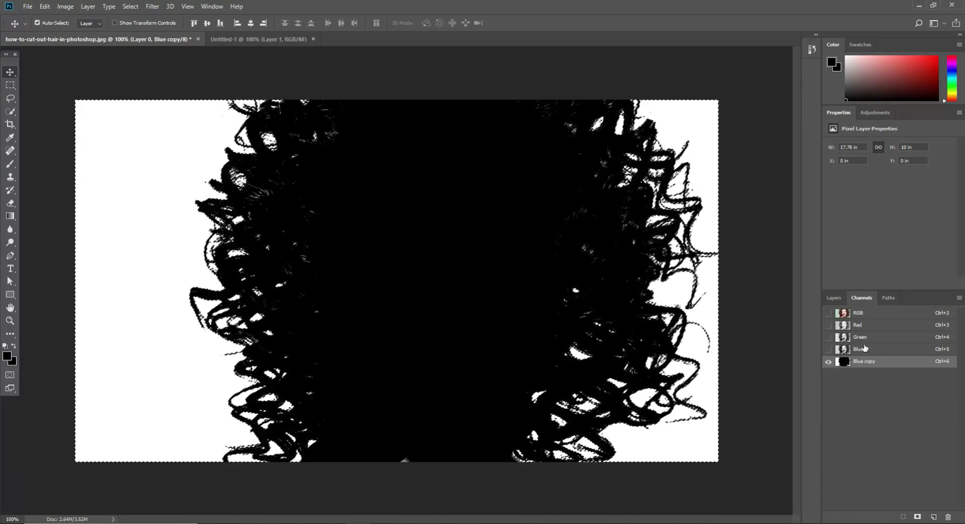
left_click(858, 313)
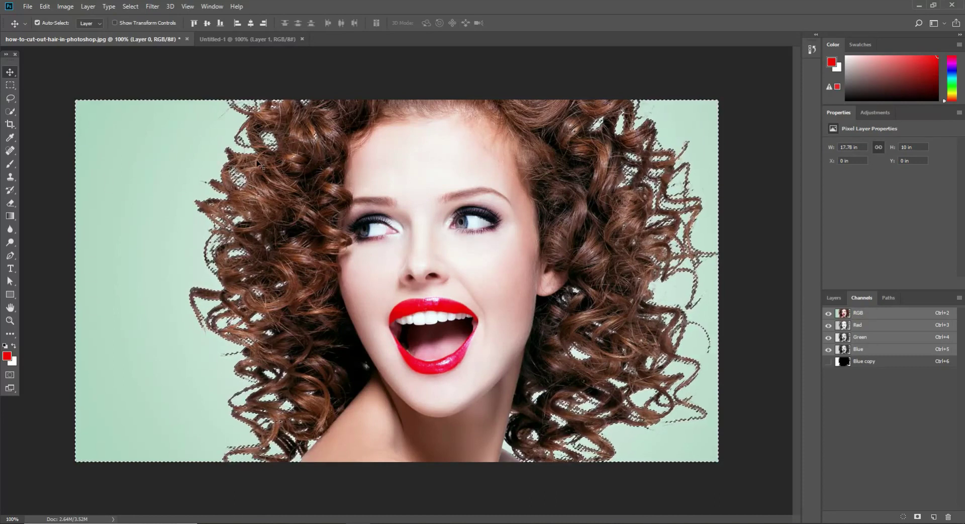
key("ctrl+d")
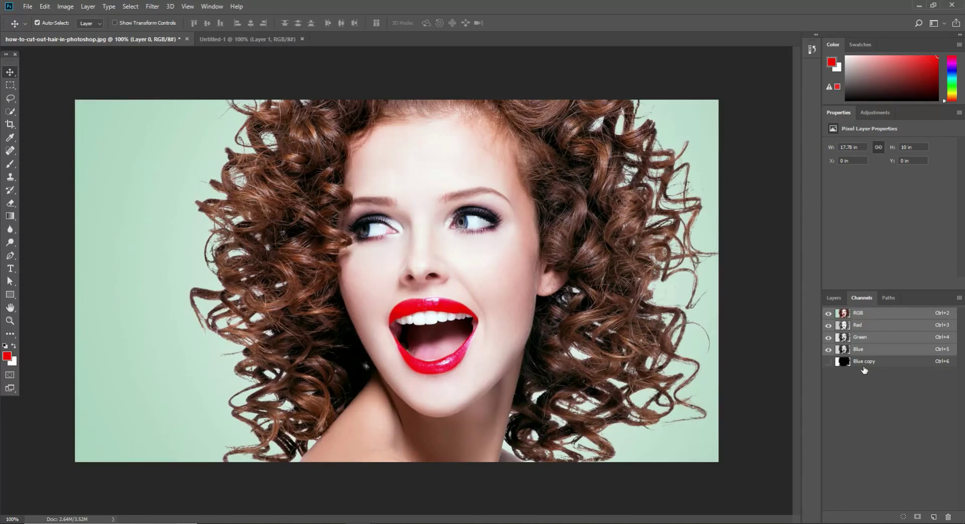
Load the Blue copy channel as a selection, use it to delete the green background from Layer 0 in full color, and deselect.
left_click(865, 363)
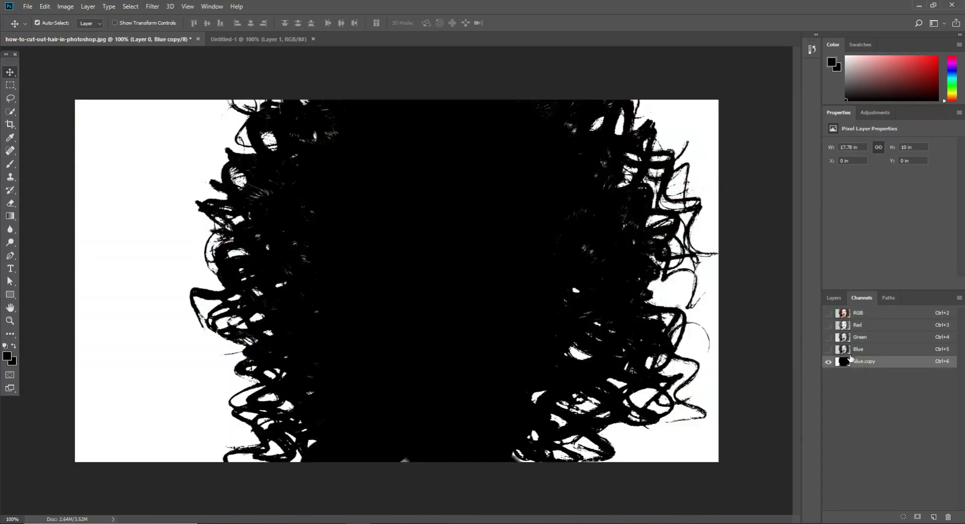
key("ctrl")
left_click(861, 364, "ctrl")
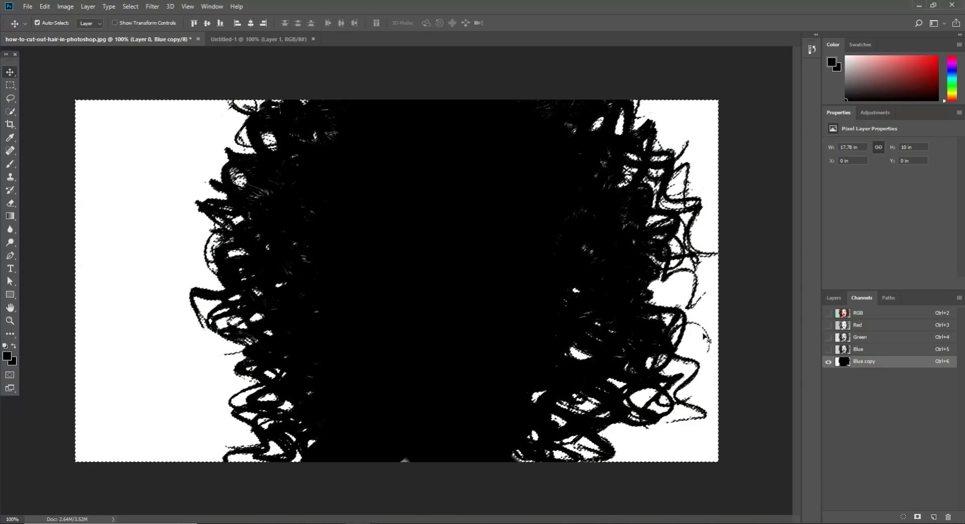
left_click(864, 314)
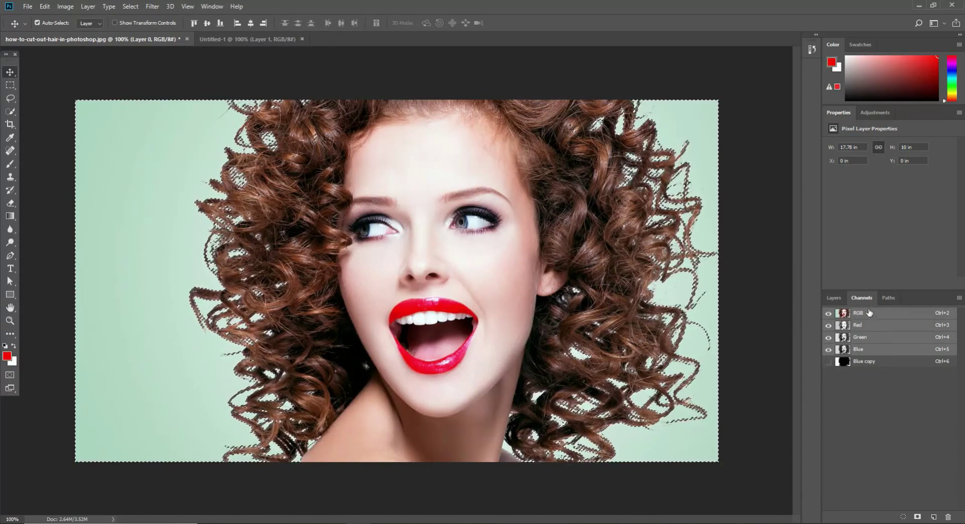
left_click(833, 298)
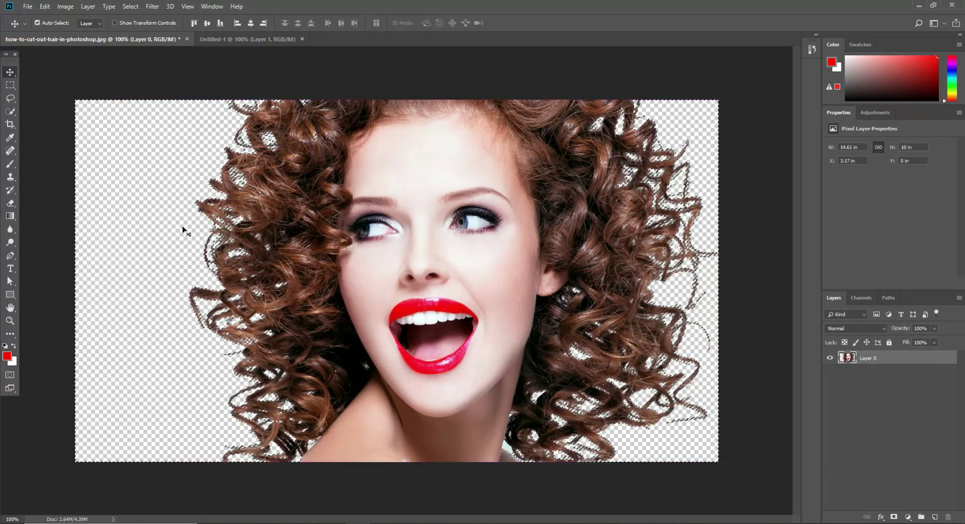
key("ctrl+d")
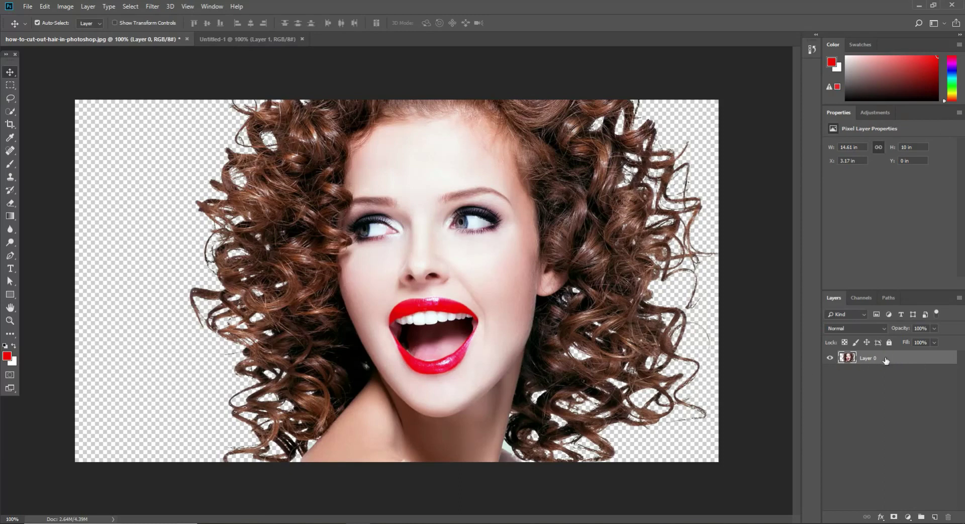
Duplicate Layer 0, discard that copy, and duplicate the layer again.
left_click_drag(899, 359, 934, 517)
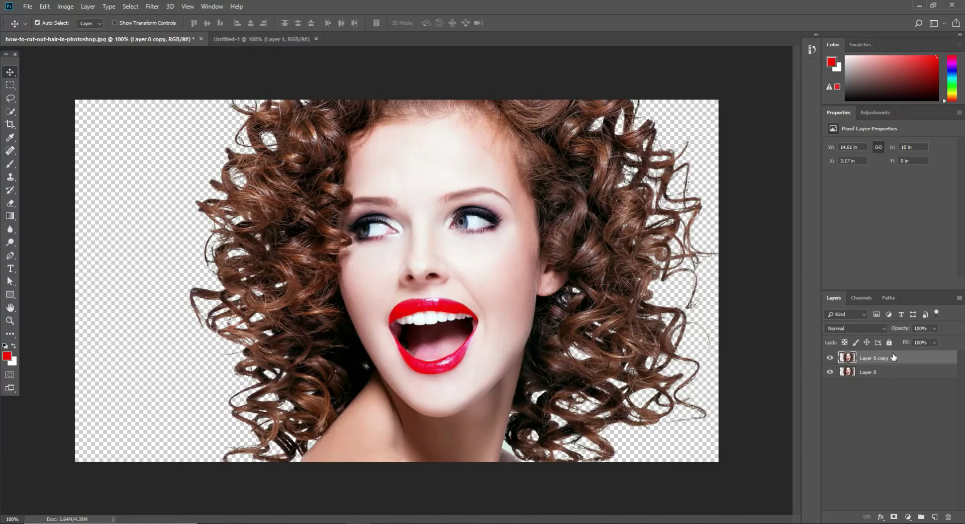
left_click_drag(895, 360, 949, 514)
key("ctrl+j")
Compare the hair with Layer 0 copy hidden and shown, and try shifting the copy before undoing the move.
left_click(828, 357)
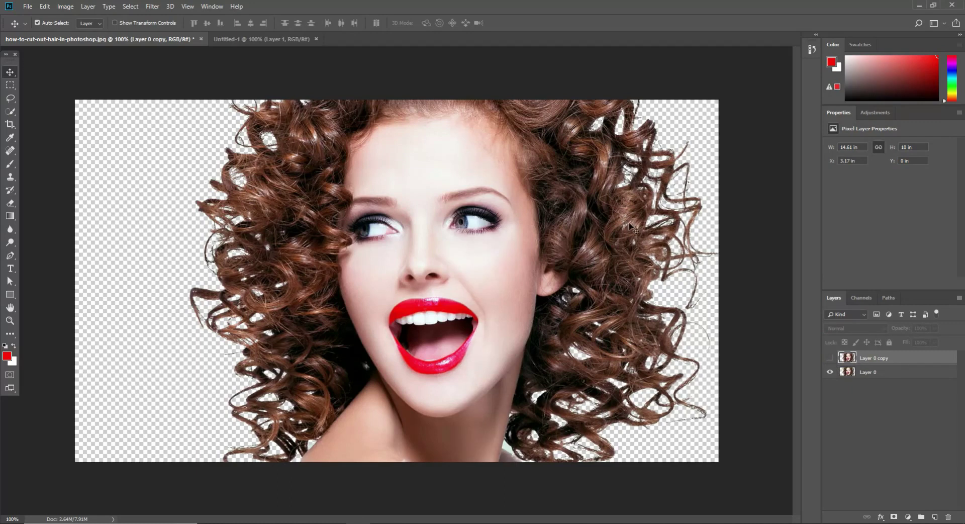
left_click(831, 358)
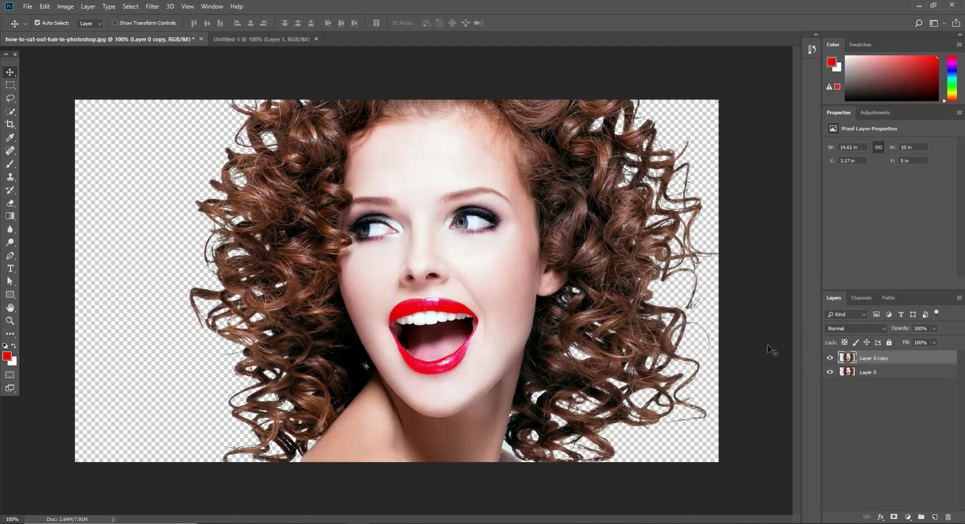
left_click_drag(542, 290, 543, 293)
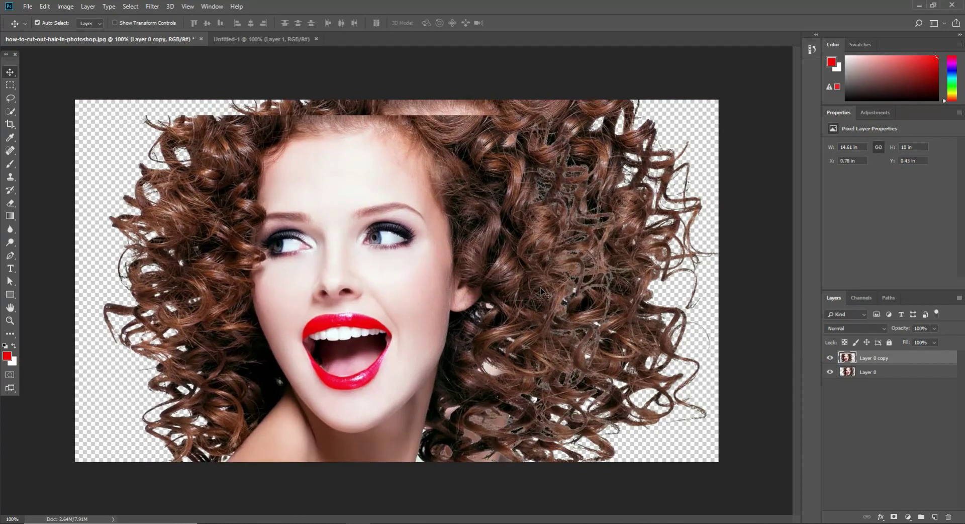
key("ctrl+z")
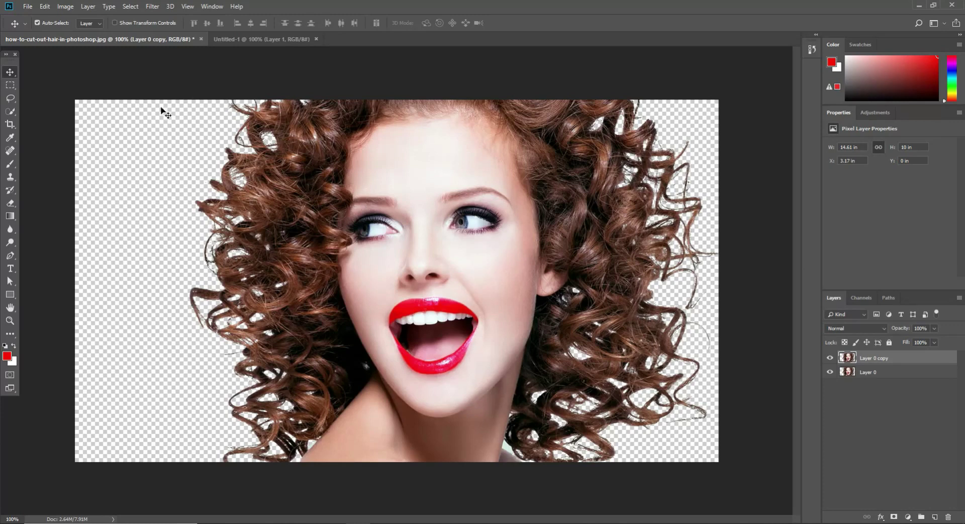
left_click(75, 7)
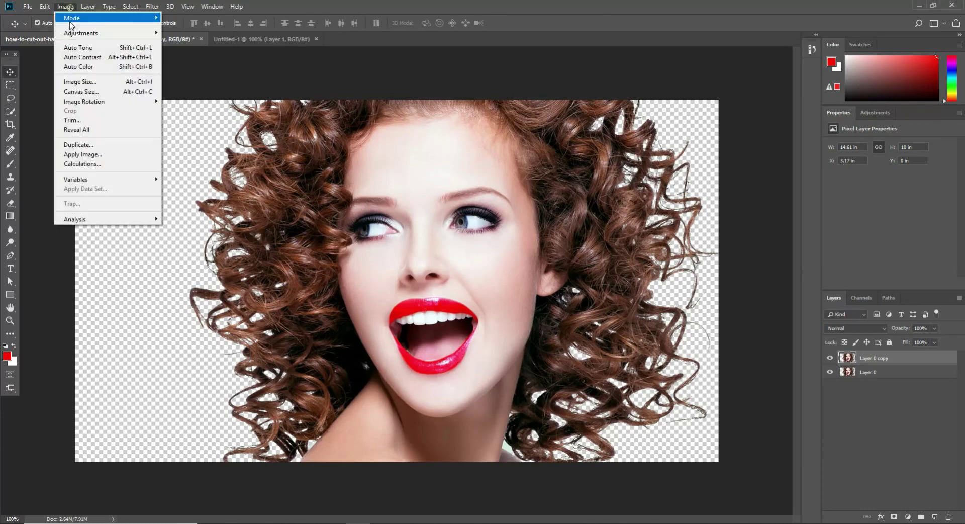
mouse_move(79, 34)
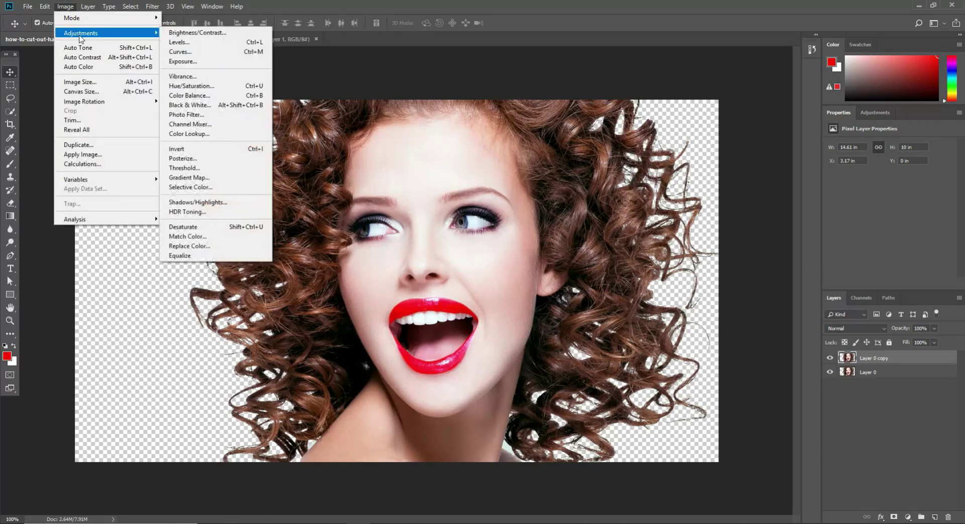
left_click(215, 33)
left_click_drag(455, 163, 463, 165)
left_click(535, 152)
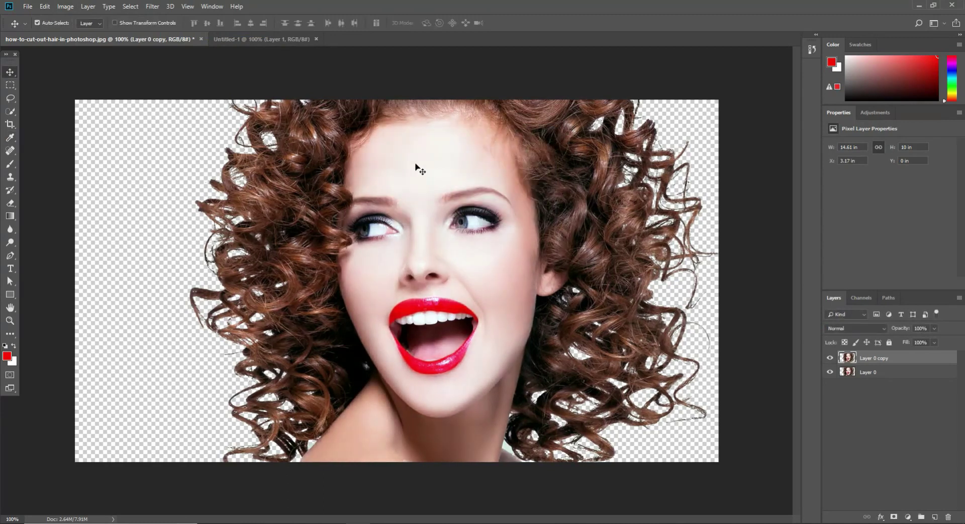
Darken the shadows of Layer 0 copy with Levels by setting the black input level to 9.
left_click(86, 7)
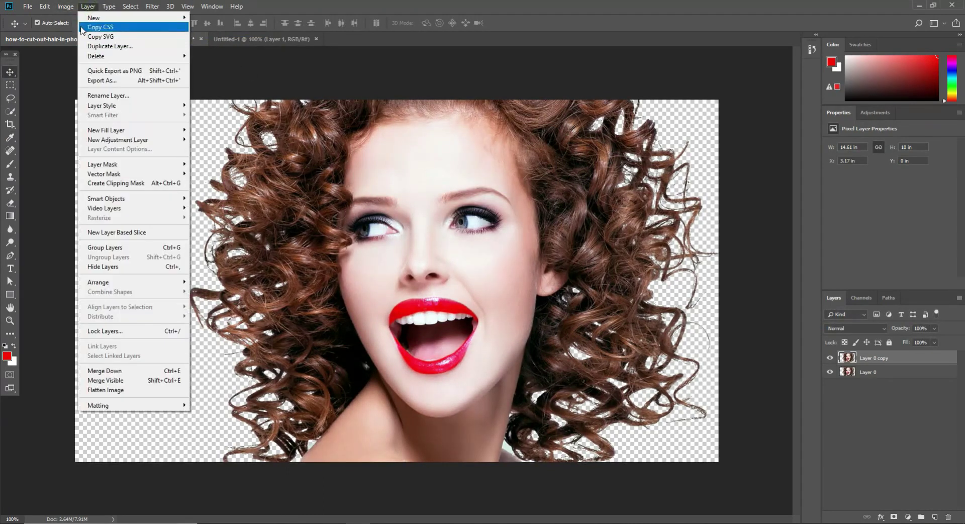
mouse_move(69, 9)
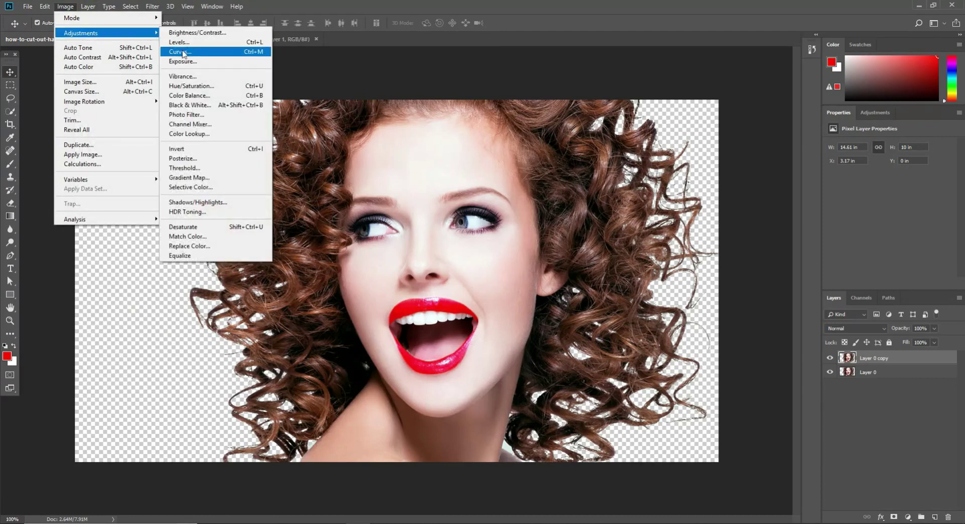
left_click(191, 44)
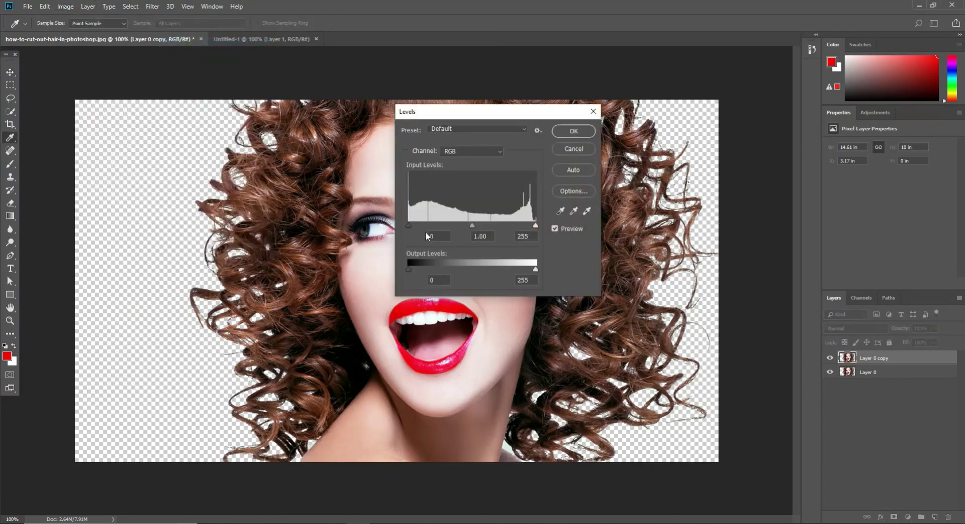
left_click_drag(409, 226, 416, 226)
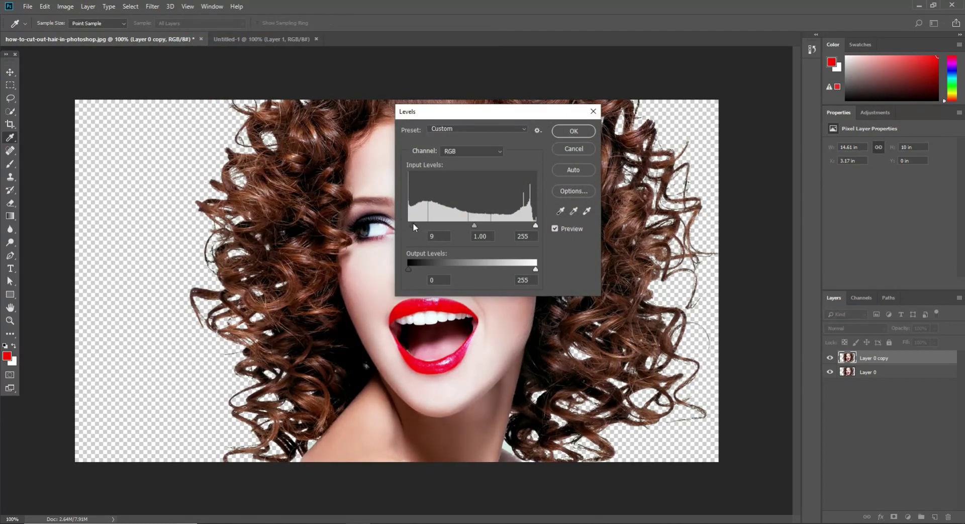
left_click(577, 132)
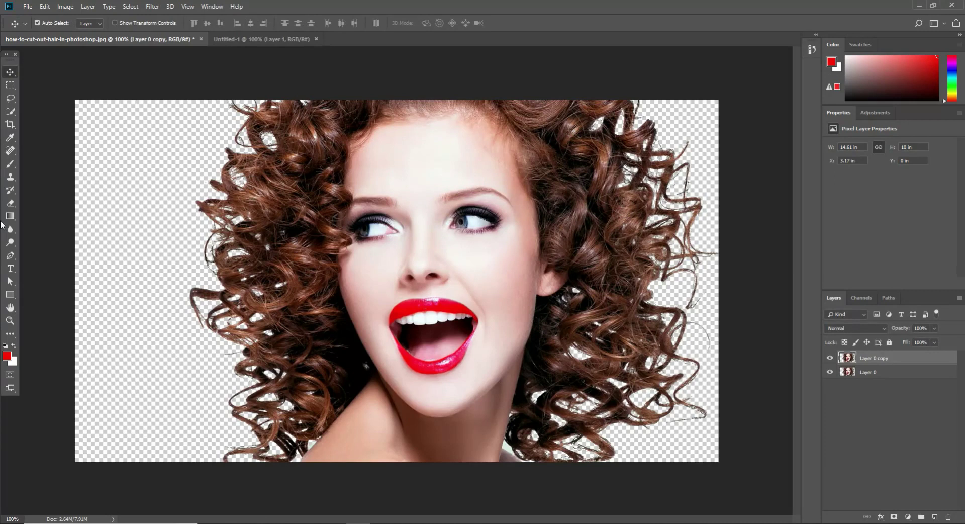
Sample a dark brown from the curls beside the face as the foreground color.
left_click(10, 164)
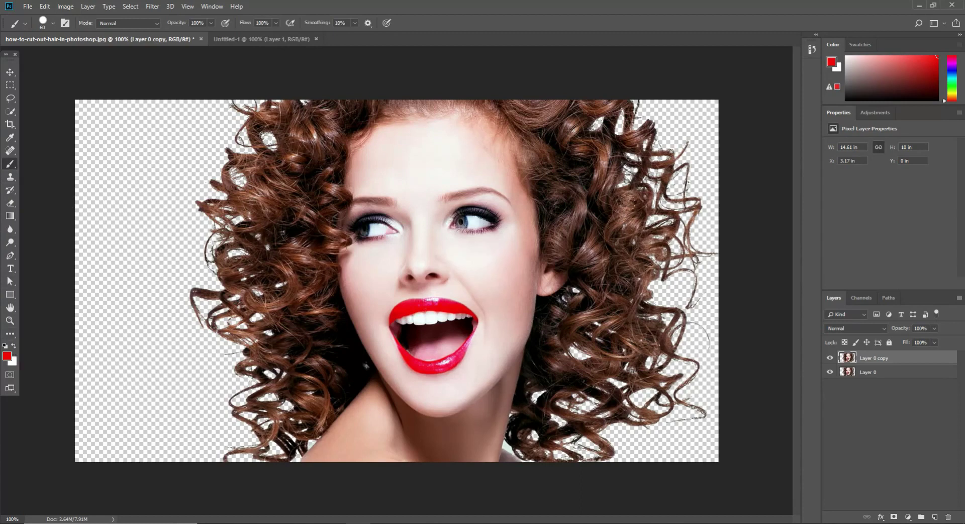
left_click(10, 137)
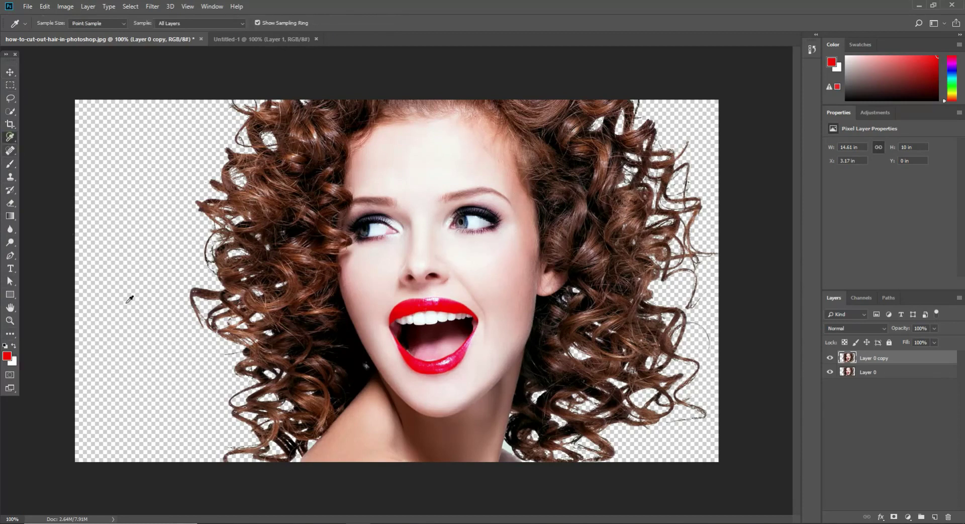
left_click(618, 217)
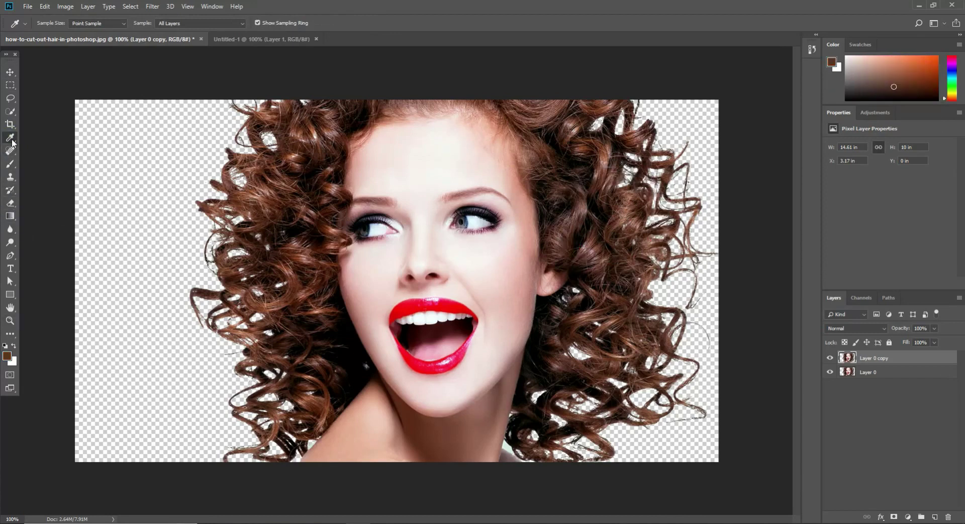
Set up a soft round brush with 0% hardness and a size of 20 px.
left_click(10, 164)
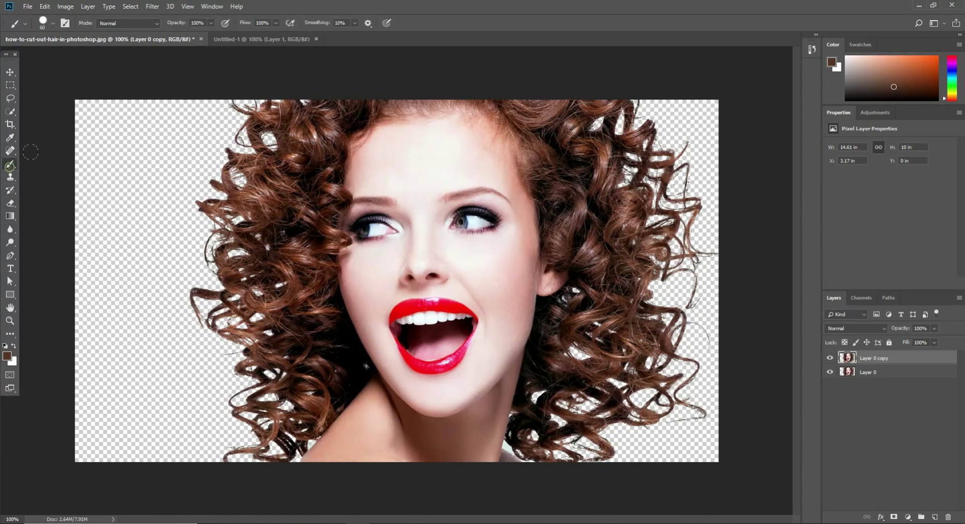
left_click(51, 23)
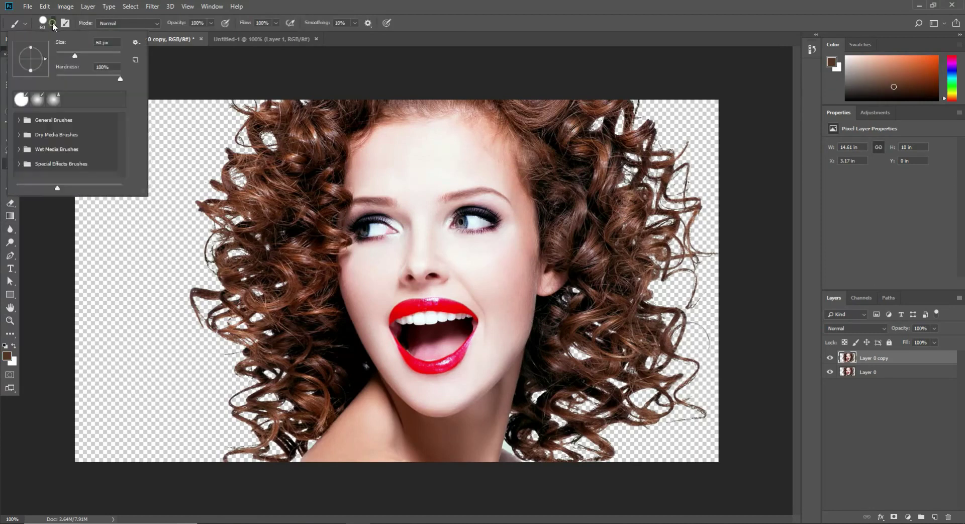
left_click_drag(81, 73, 61, 77)
left_click(38, 104)
left_click(56, 78)
left_click_drag(75, 55, 61, 41)
left_click(54, 24)
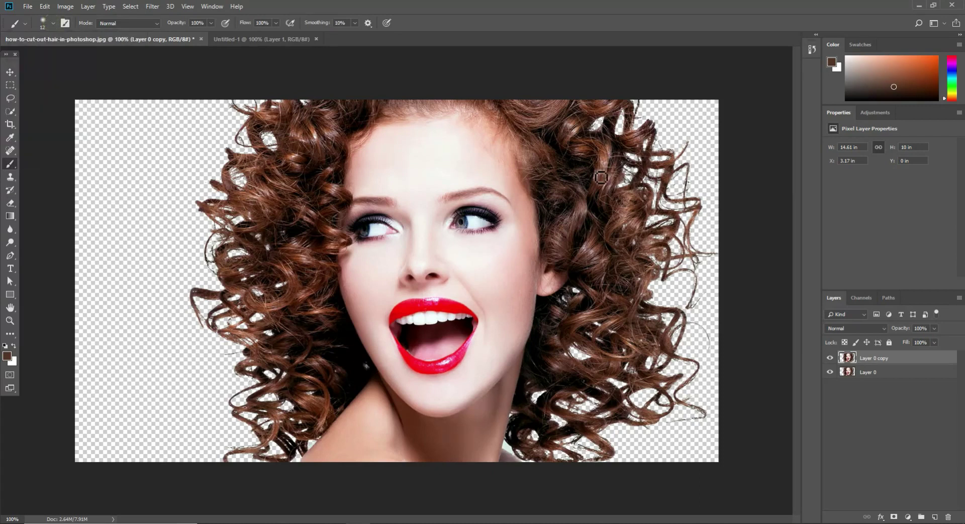
key("bracketright")
key("bracketright")
Sample a lighter reddish brown from the curls as the foreground color and return to the Brush tool.
left_click(10, 137)
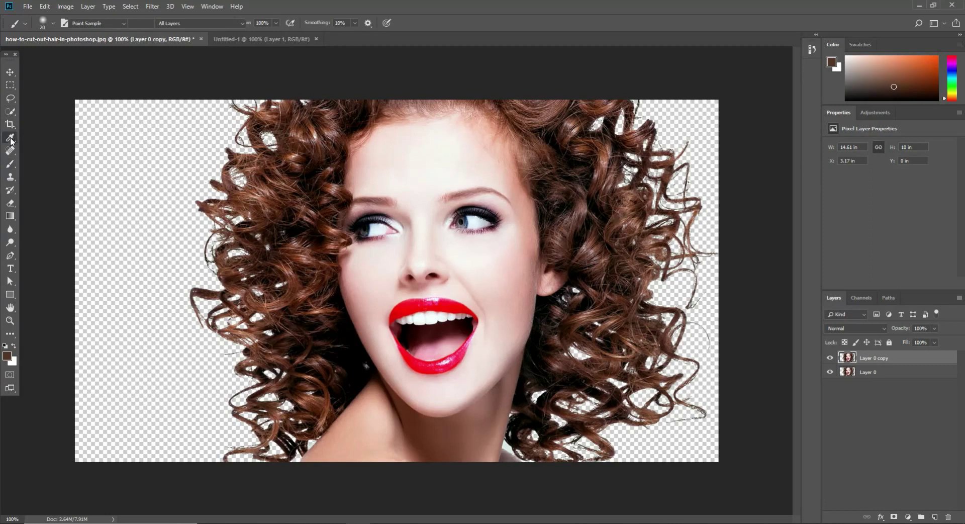
left_click(633, 206)
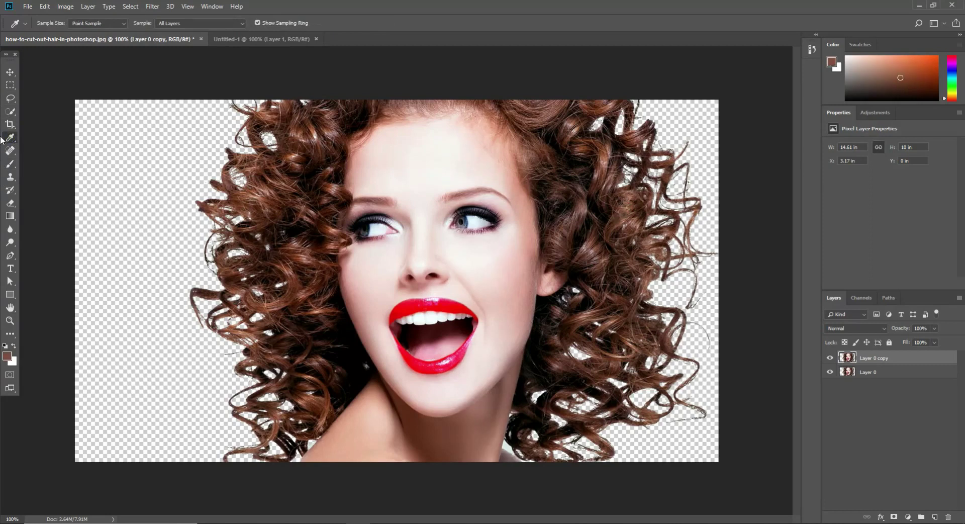
left_click(10, 164)
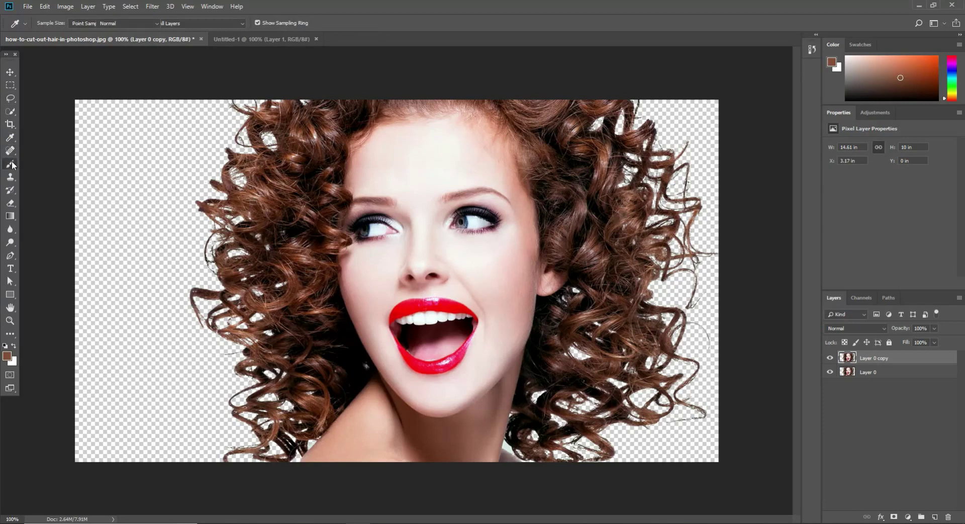
Try a soft brown stroke over the curls beside the face, undo it, and resume painting there with the 20 px brush.
mouse_move(623, 219)
left_mouse_down()
mouse_move(634, 216)
mouse_move(624, 224)
left_mouse_up()
key("ctrl+z")
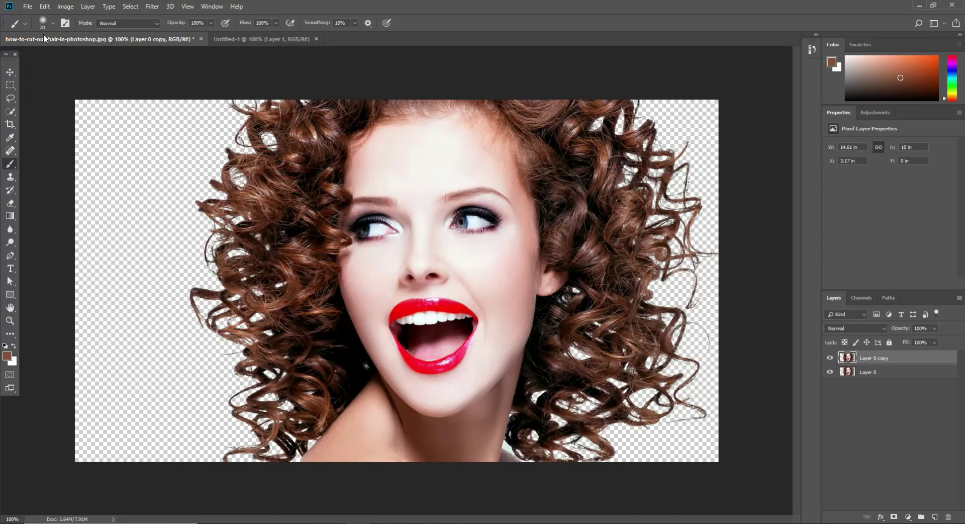
left_click(47, 21)
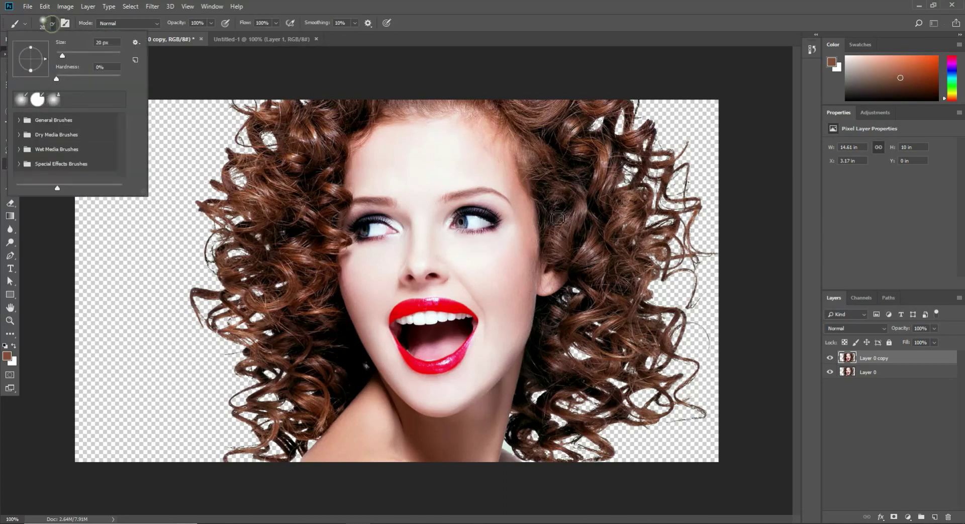
left_click(631, 220)
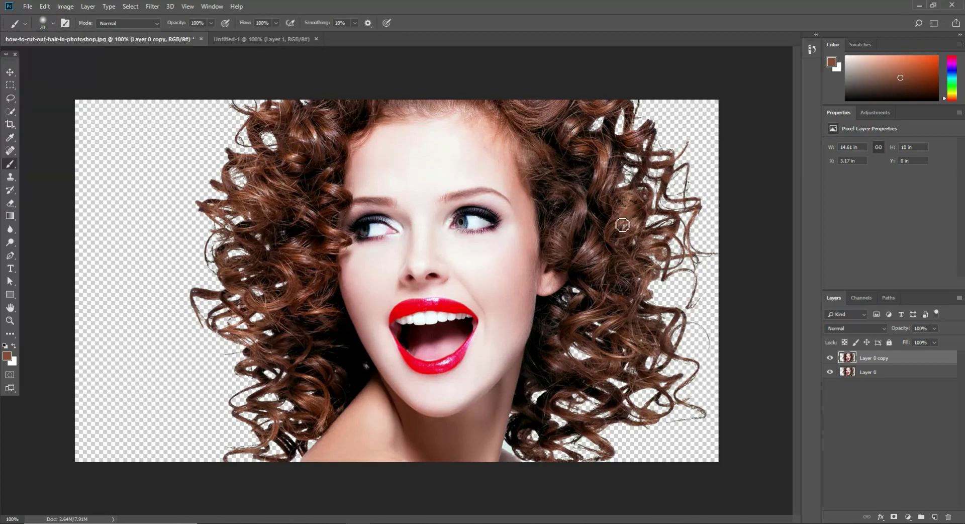